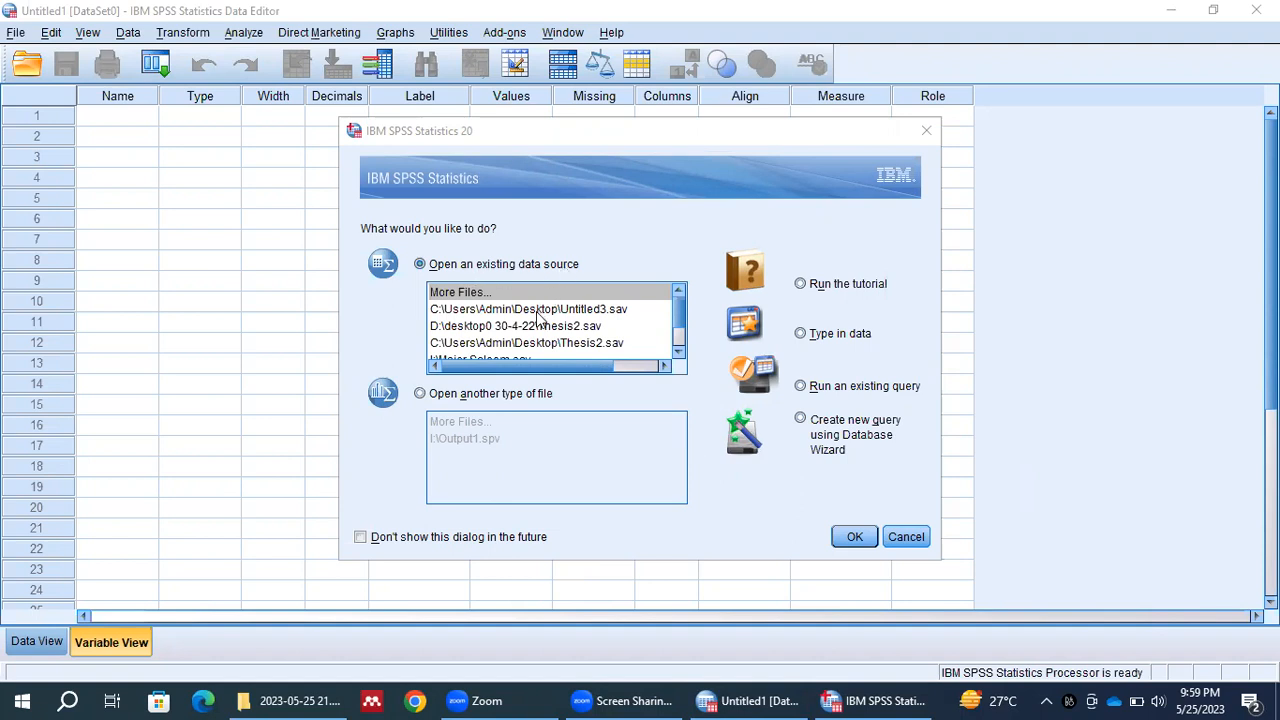
- Dismiss the startup dialog without opening a file and look over the empty Data View and Variable View
click(538, 310)
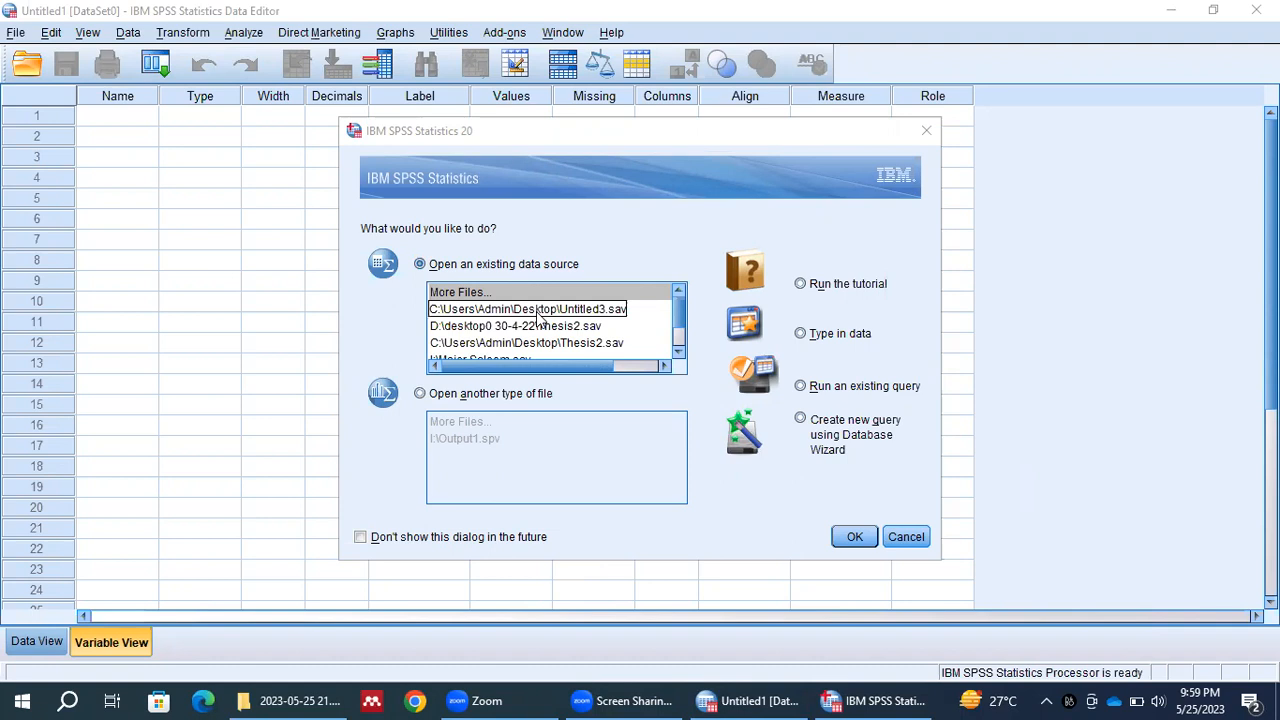
click(906, 537)
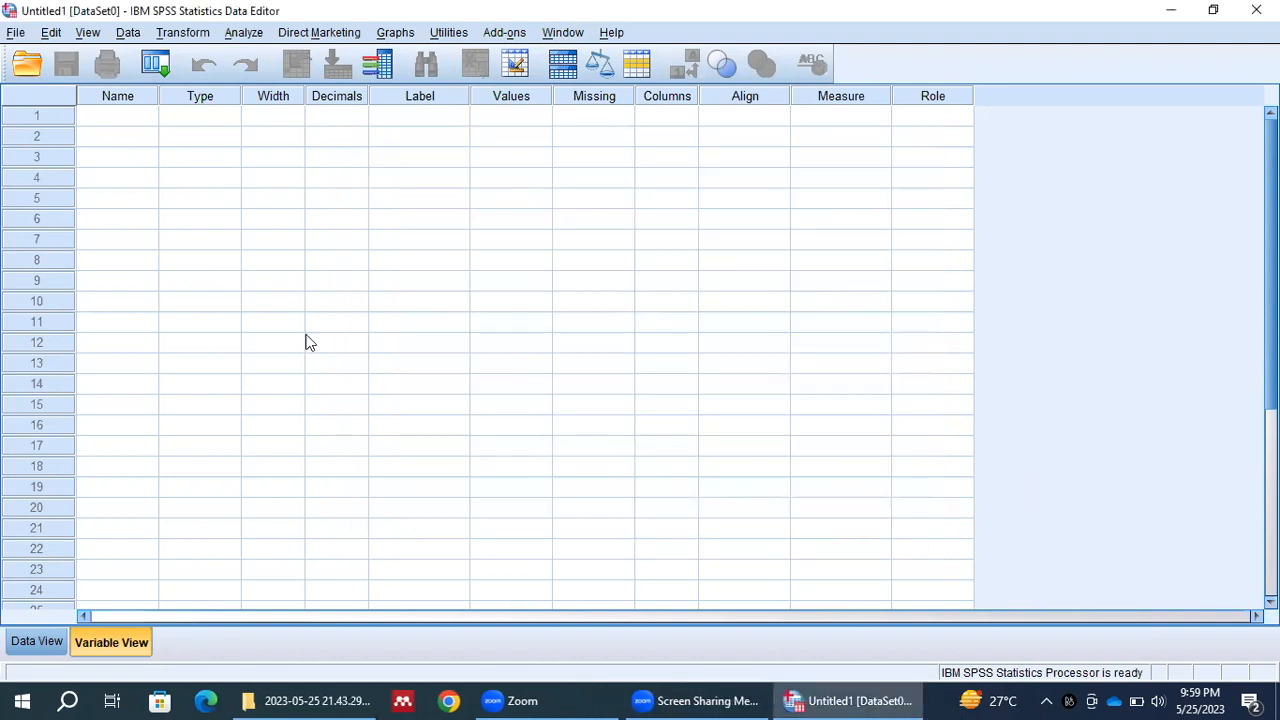
click(37, 641)
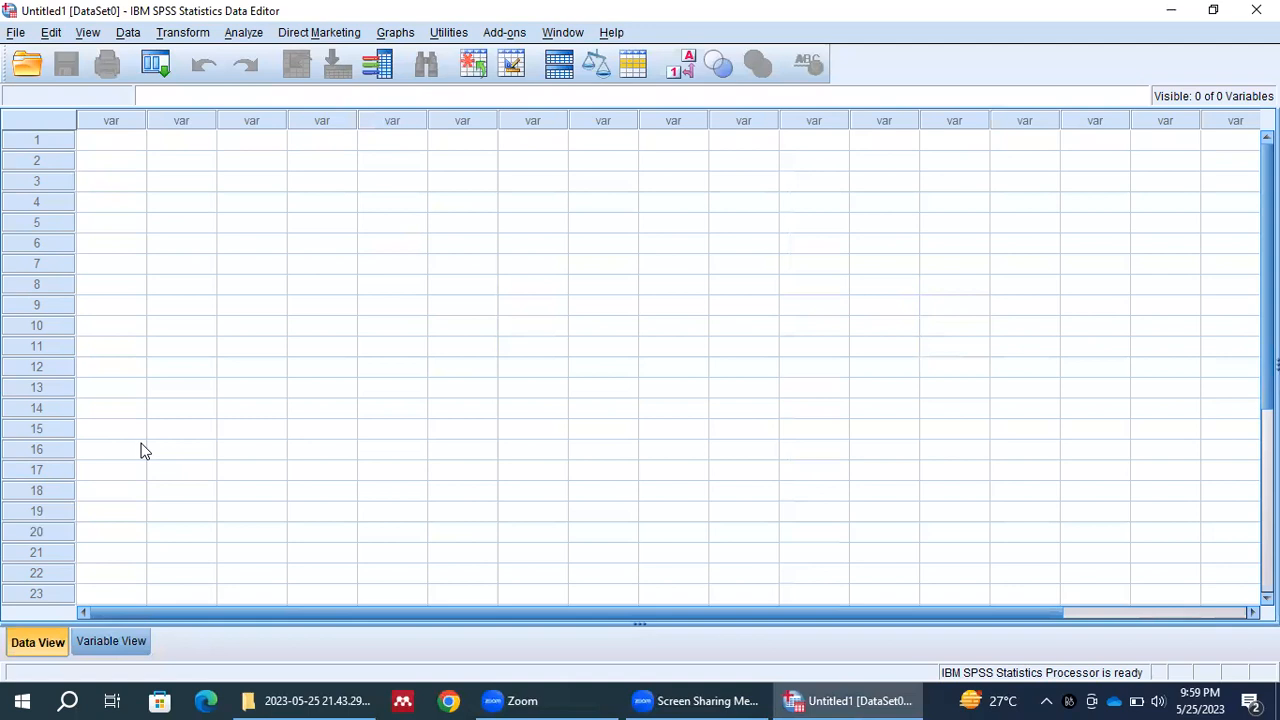
click(105, 646)
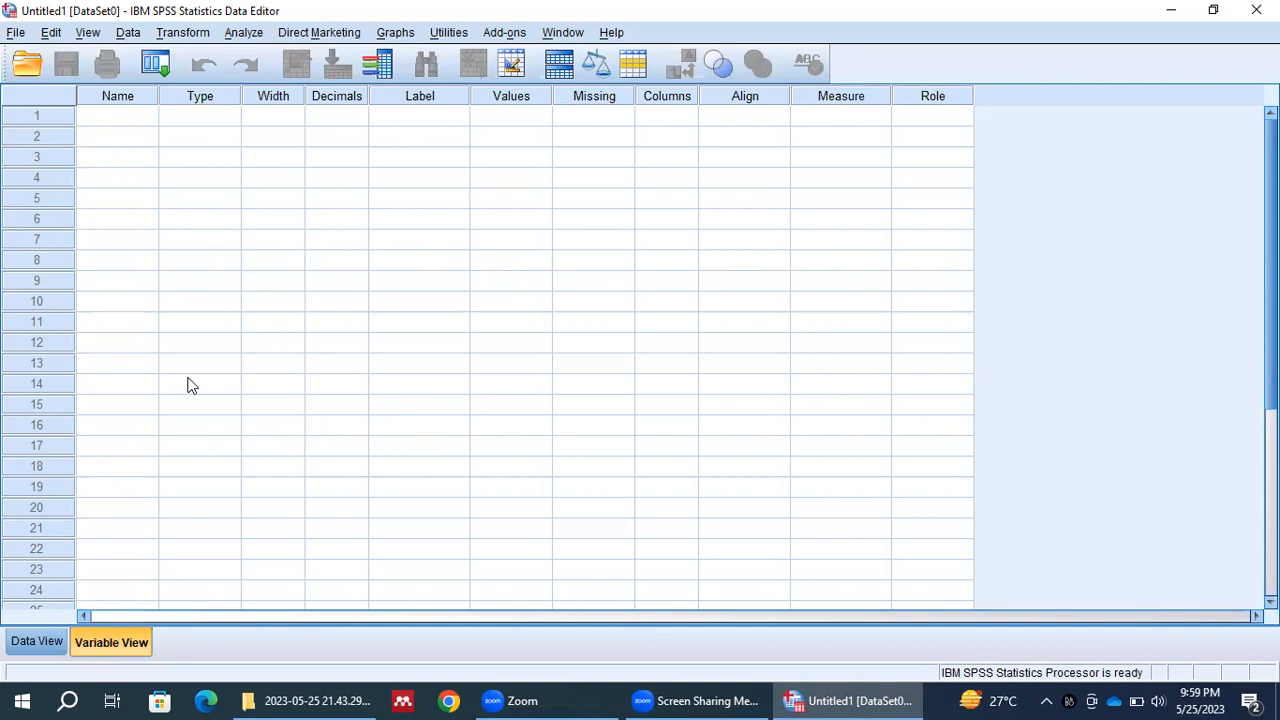
click(34, 641)
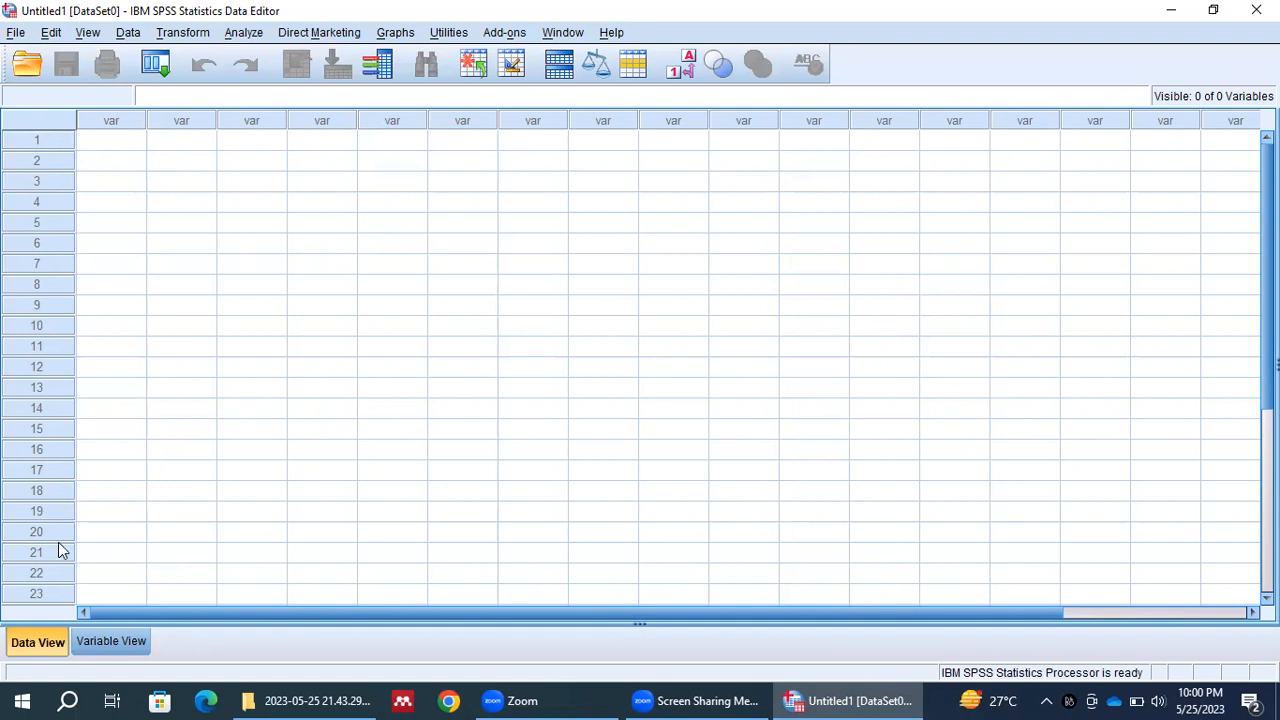
click(100, 640)
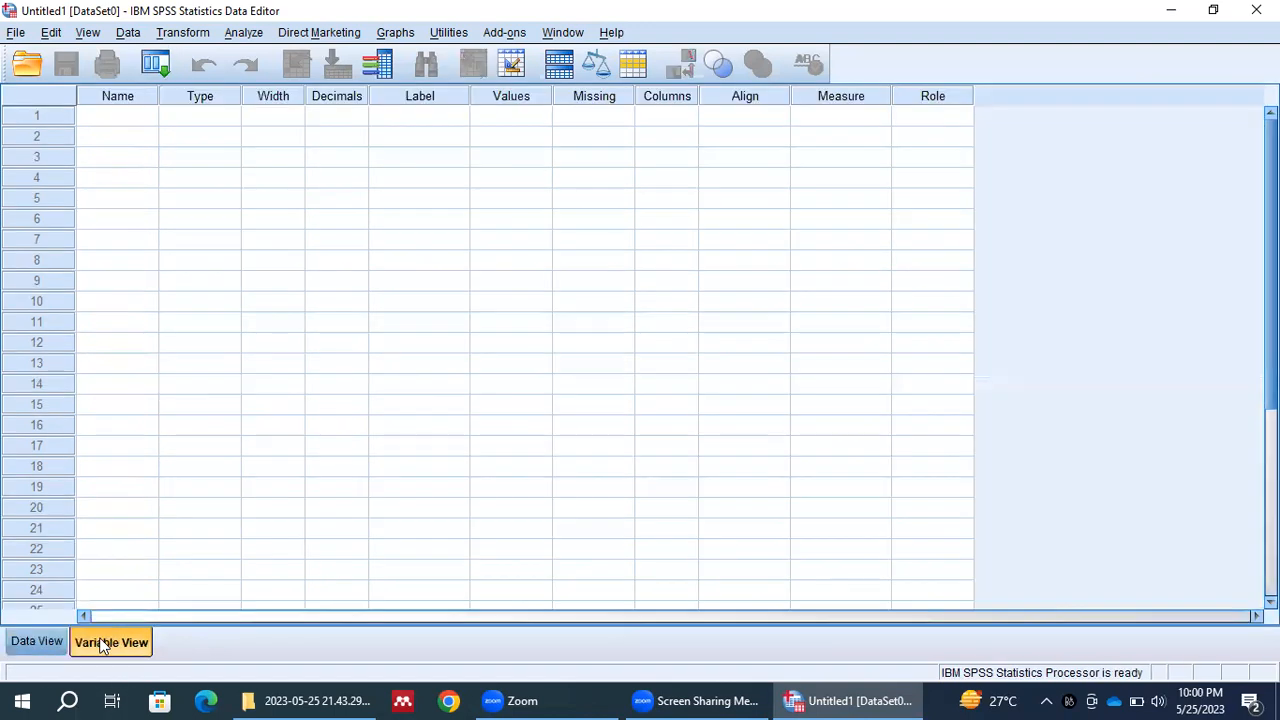
- Define a first variable named gender and set its type to String
click(124, 117)
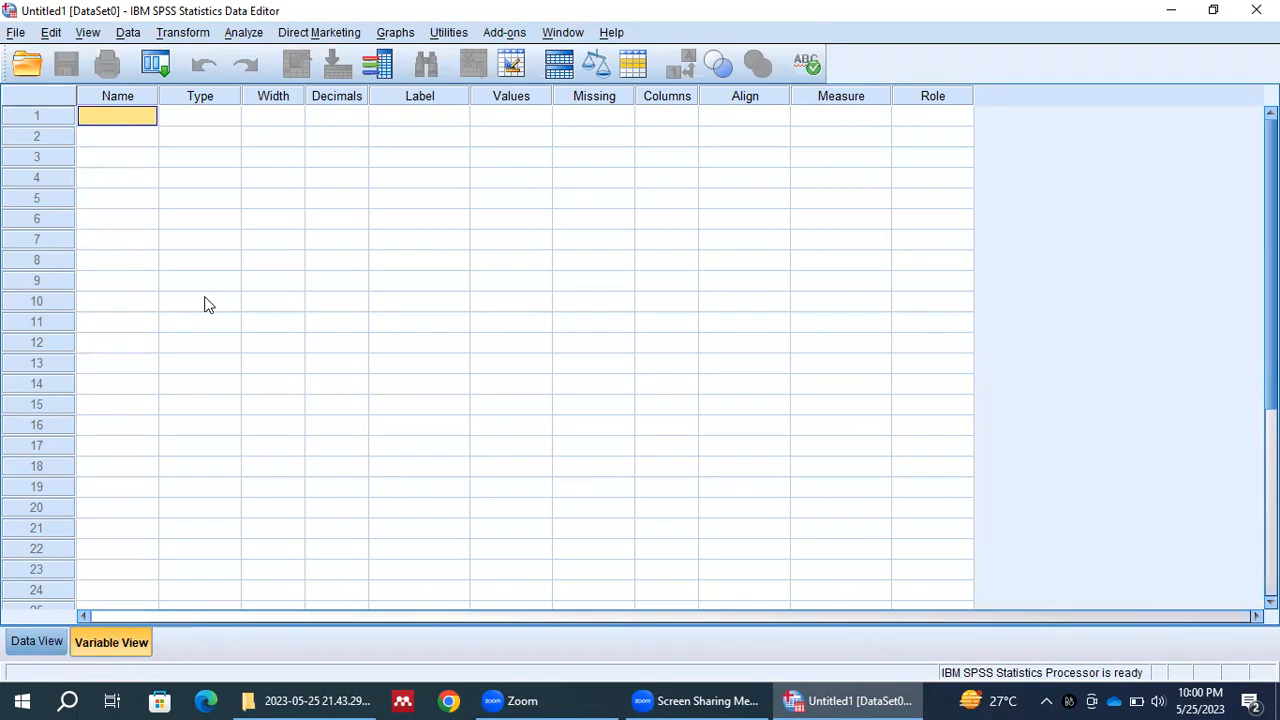
text(gender)
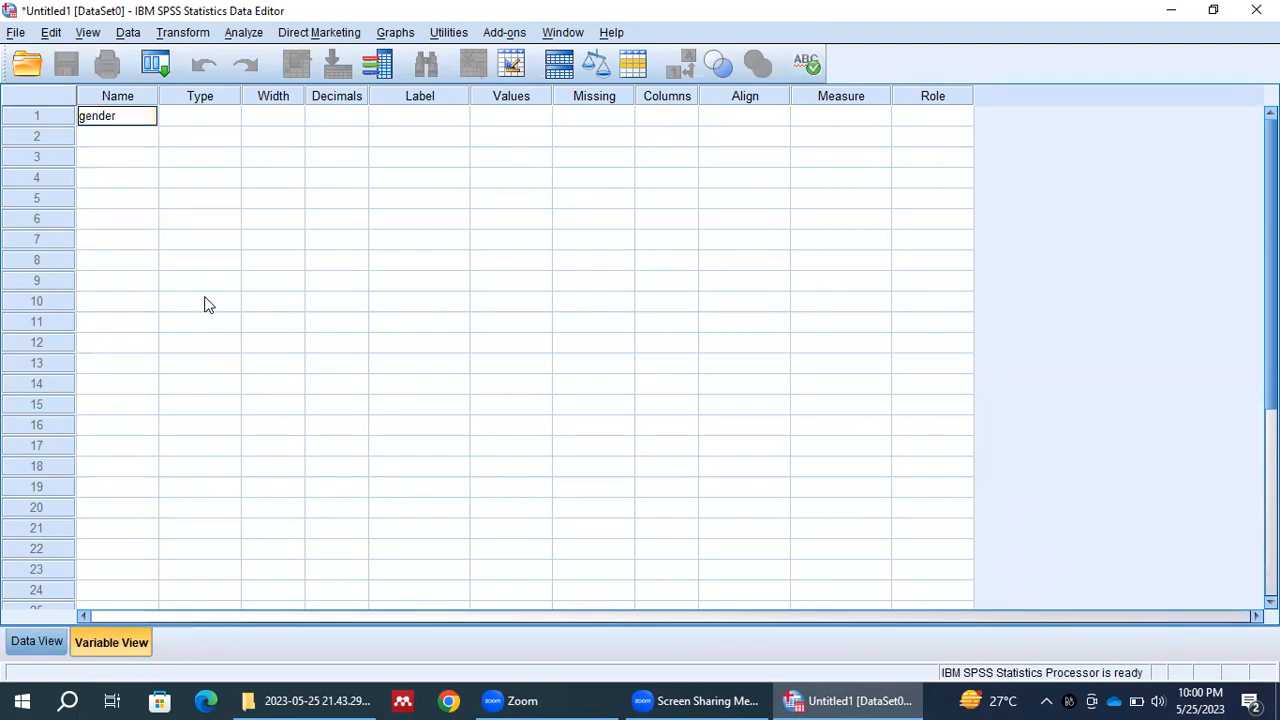
key(Return)
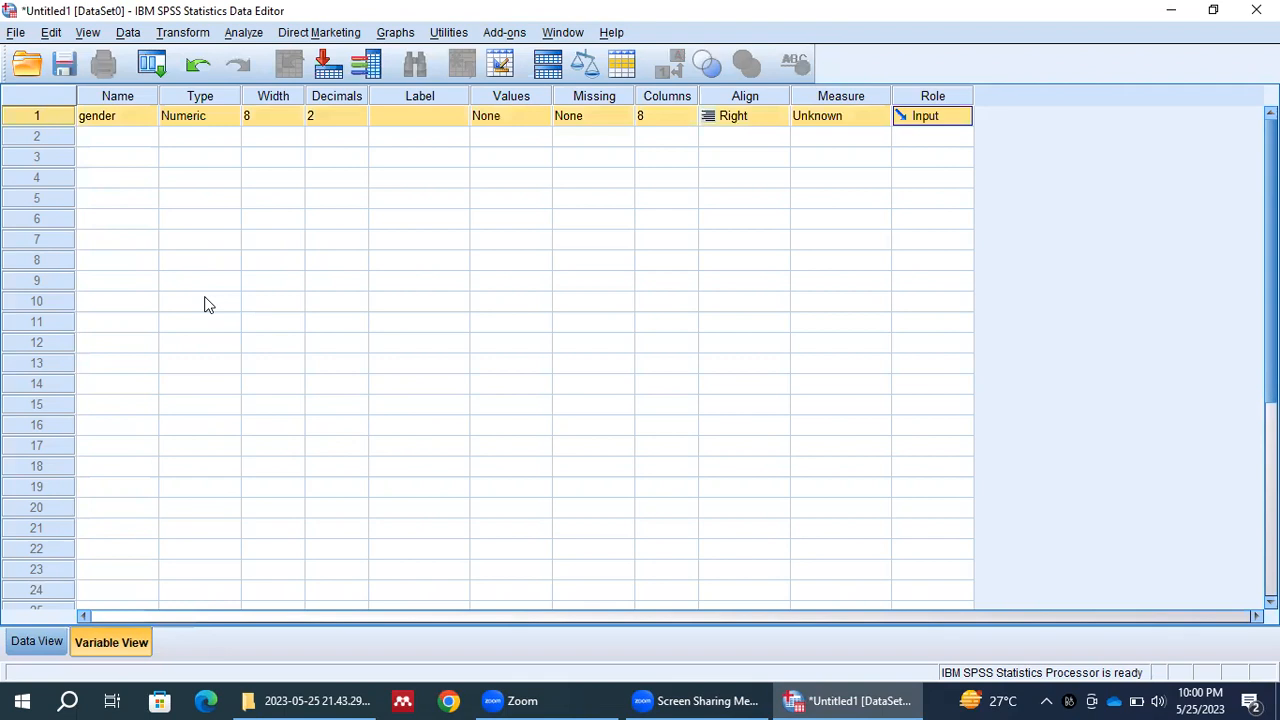
double_click(223, 118)
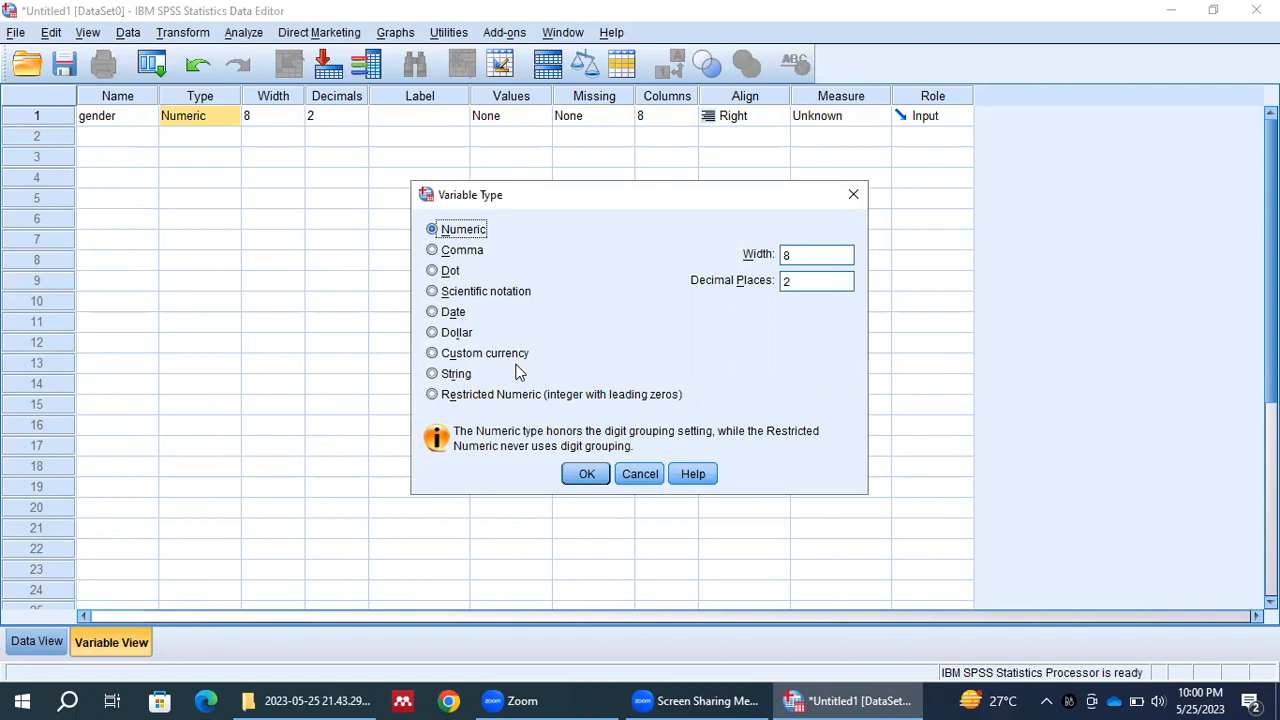
click(457, 374)
click(590, 476)
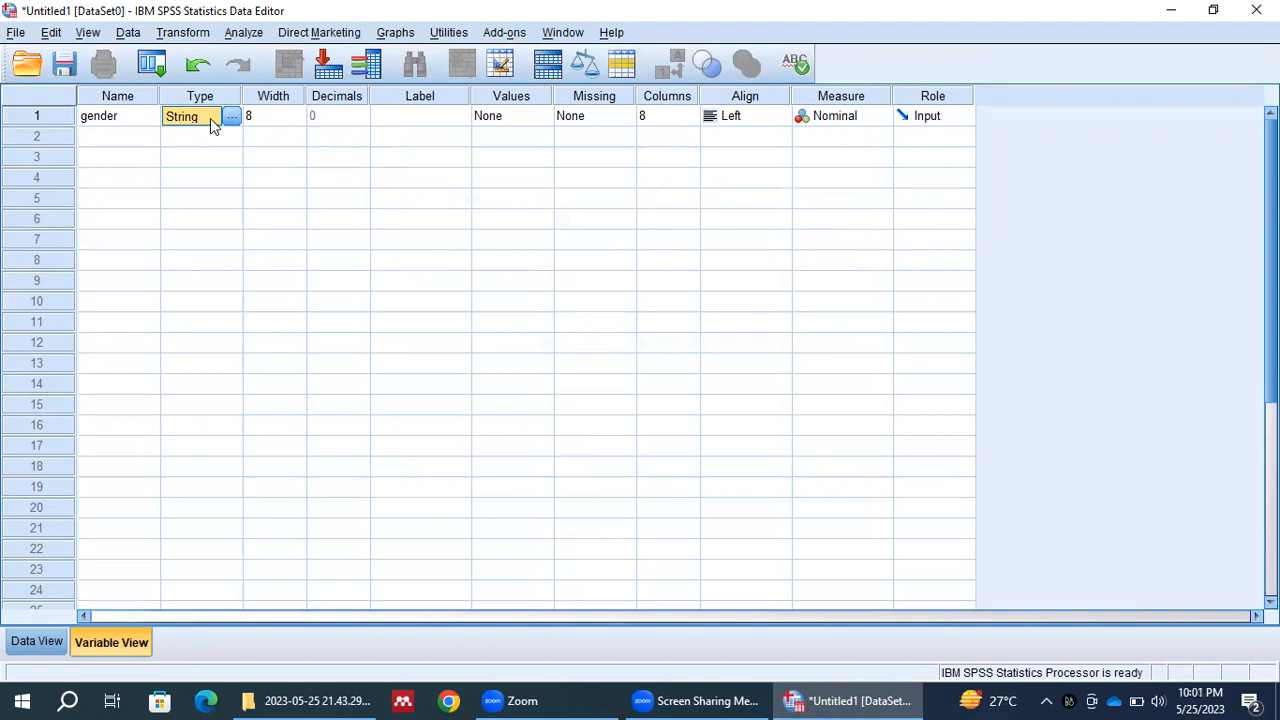
- Label the gender variable "Gender of the Respondent"
click(433, 116)
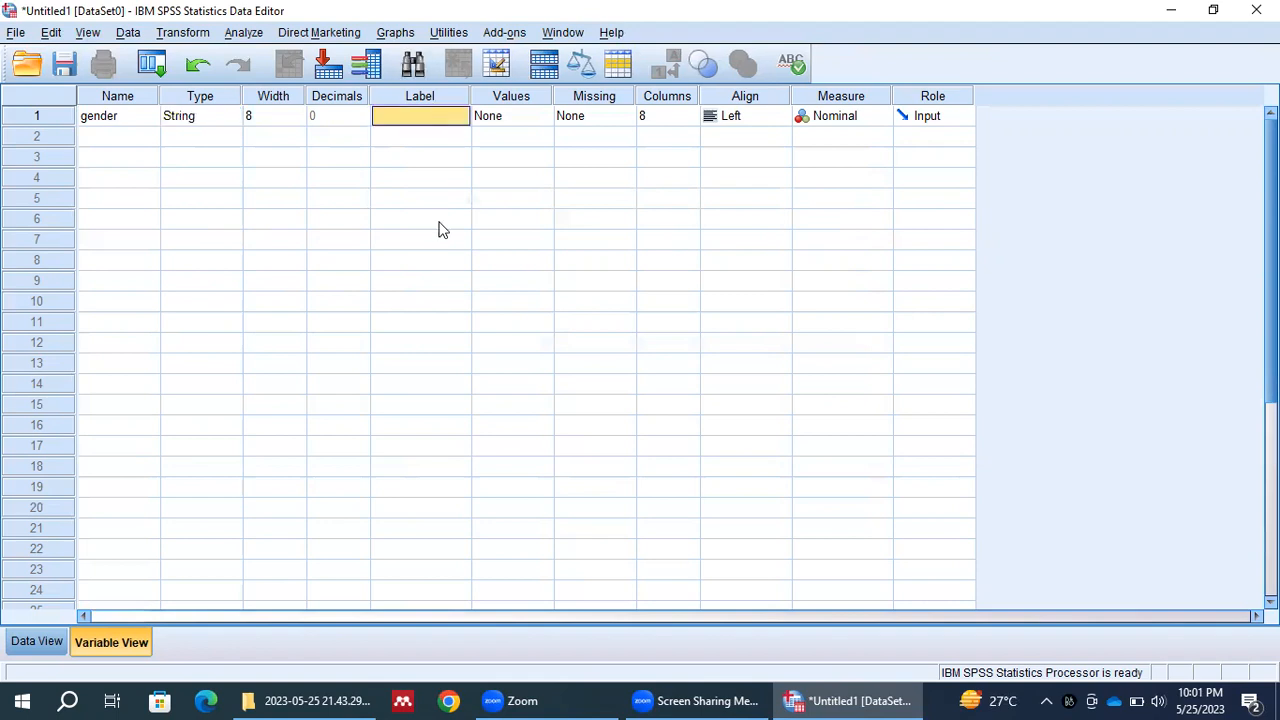
text(Gender)
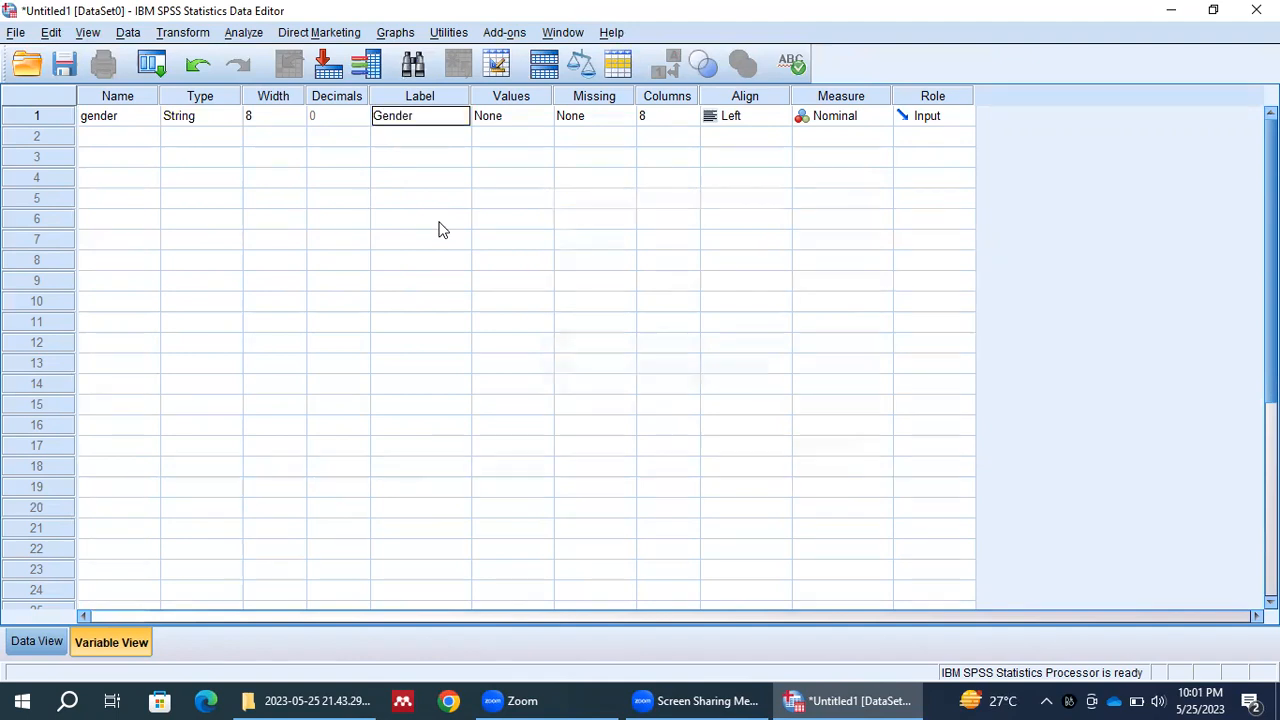
text(of the Respondent)
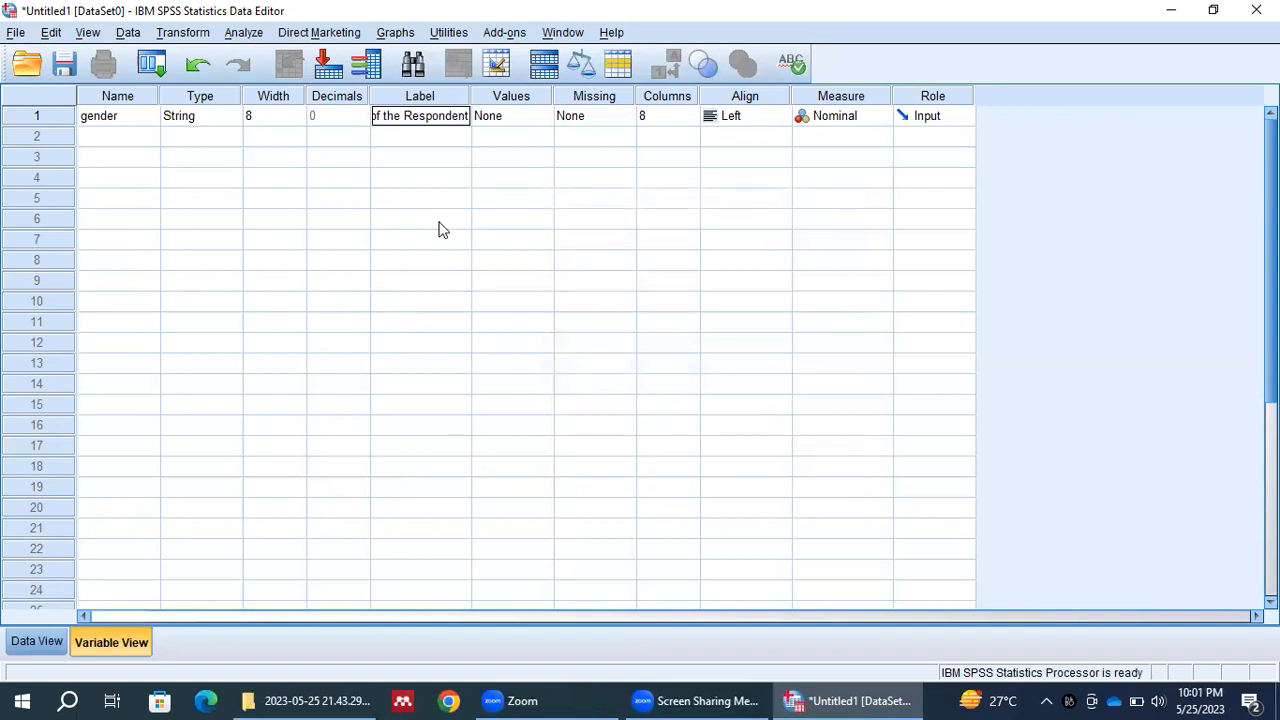
key(Tab)
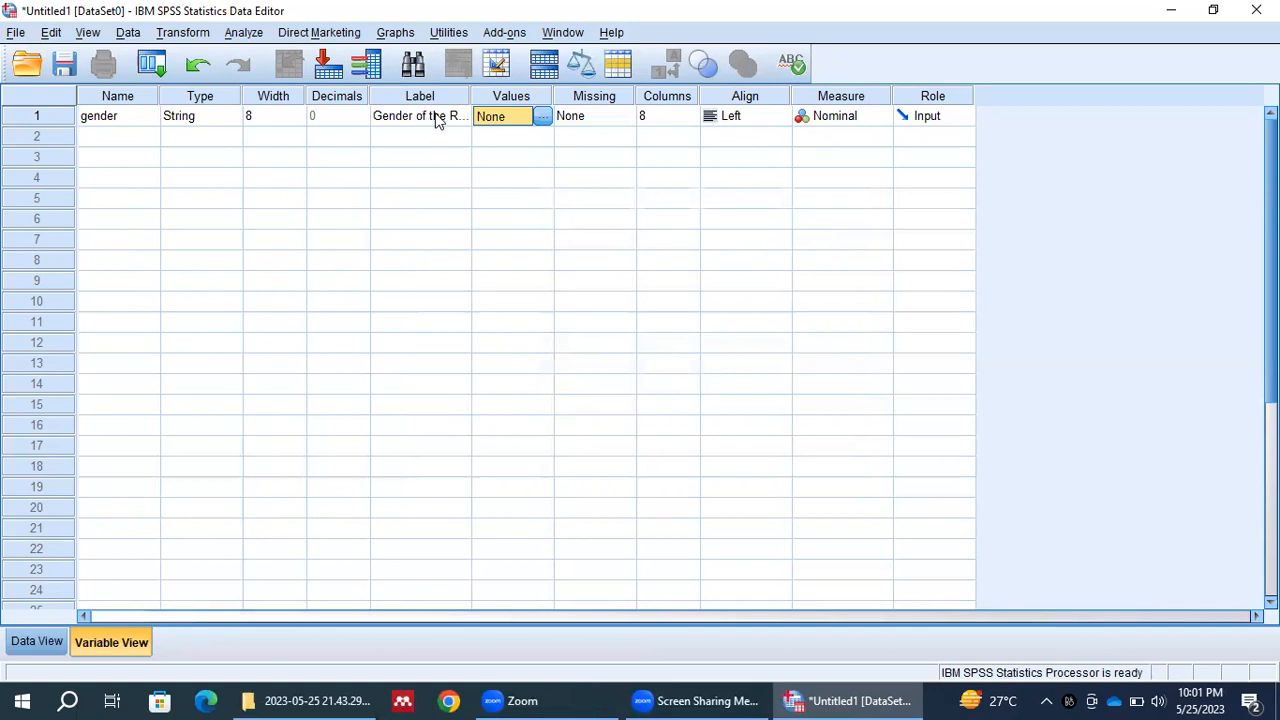
- Define the value labels of the gender variable as a = Male and b = Female
click(541, 118)
text(a)
key(Tab)
text(Male)
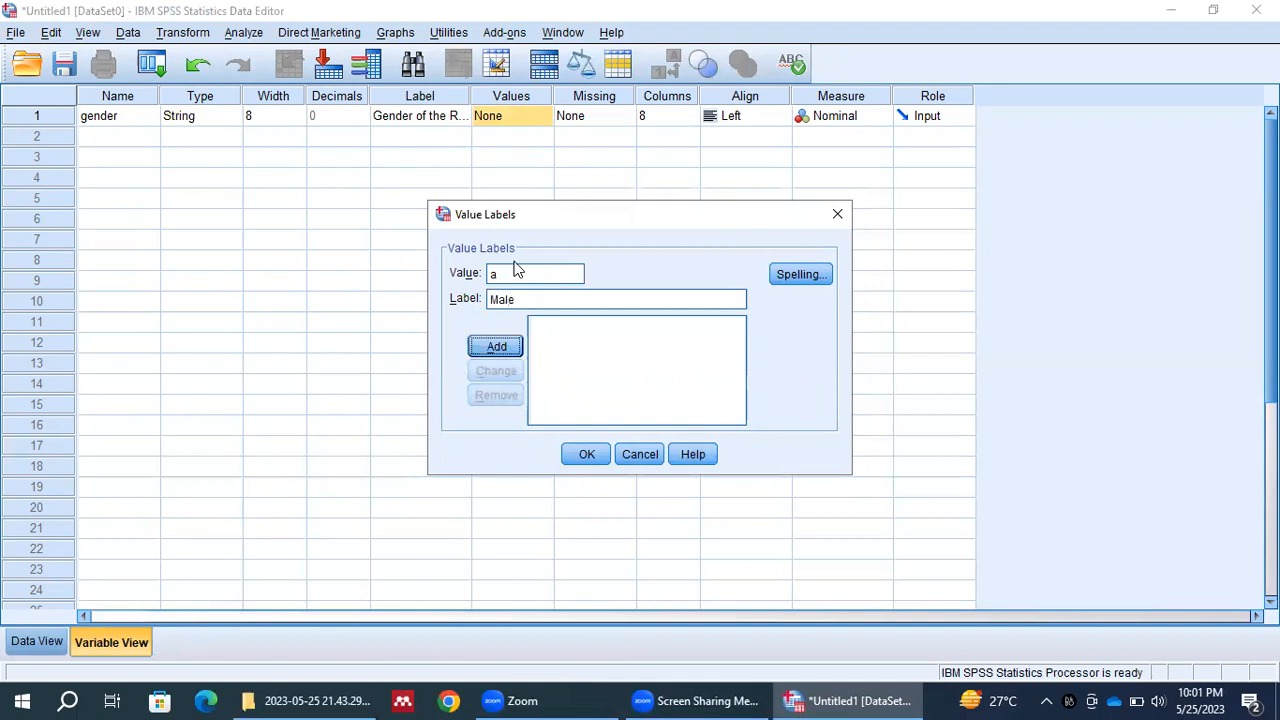
key(Return)
text(b)
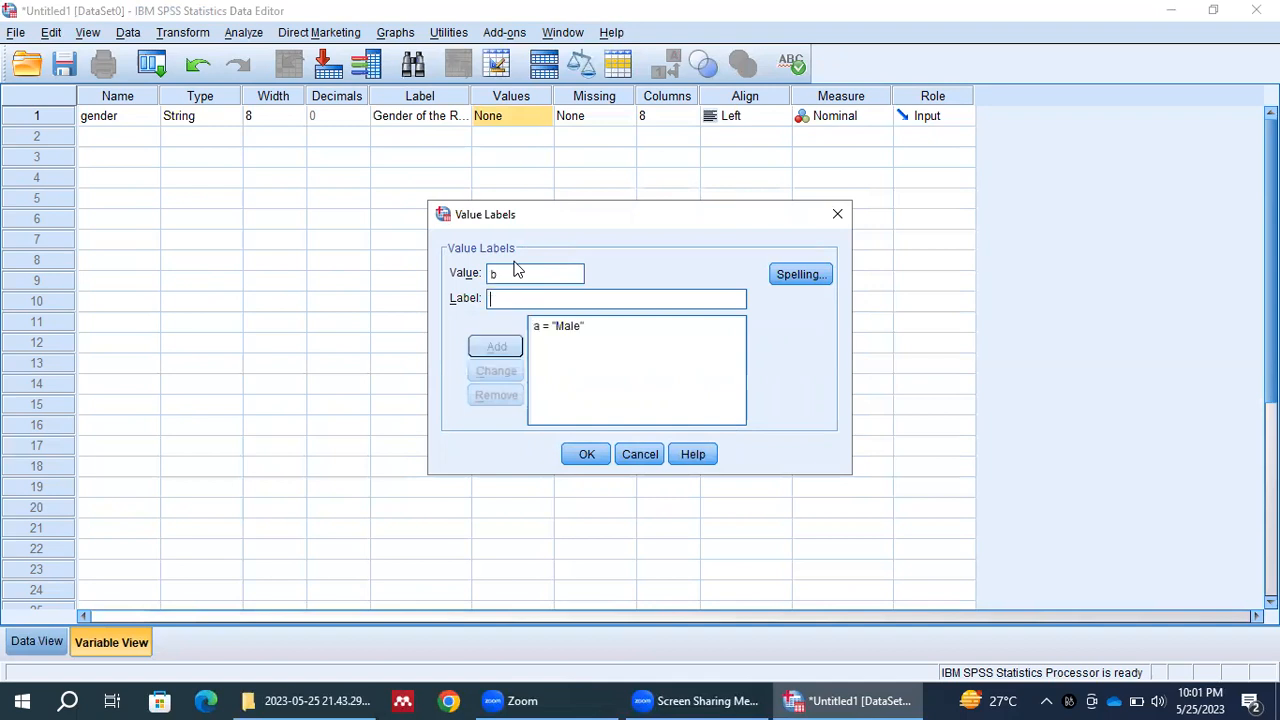
text( = "Female)
key(Return)
click(582, 455)
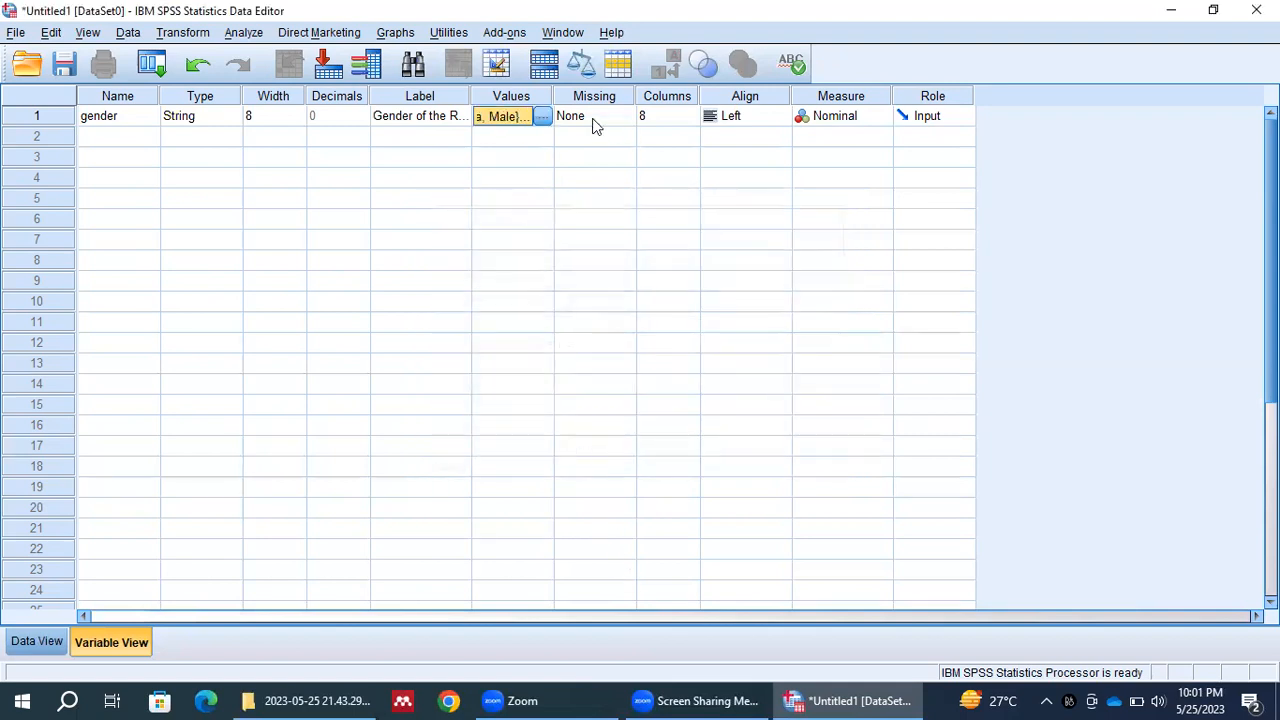
- Define a second variable named income and set its type to String
click(99, 139)
key(F2)
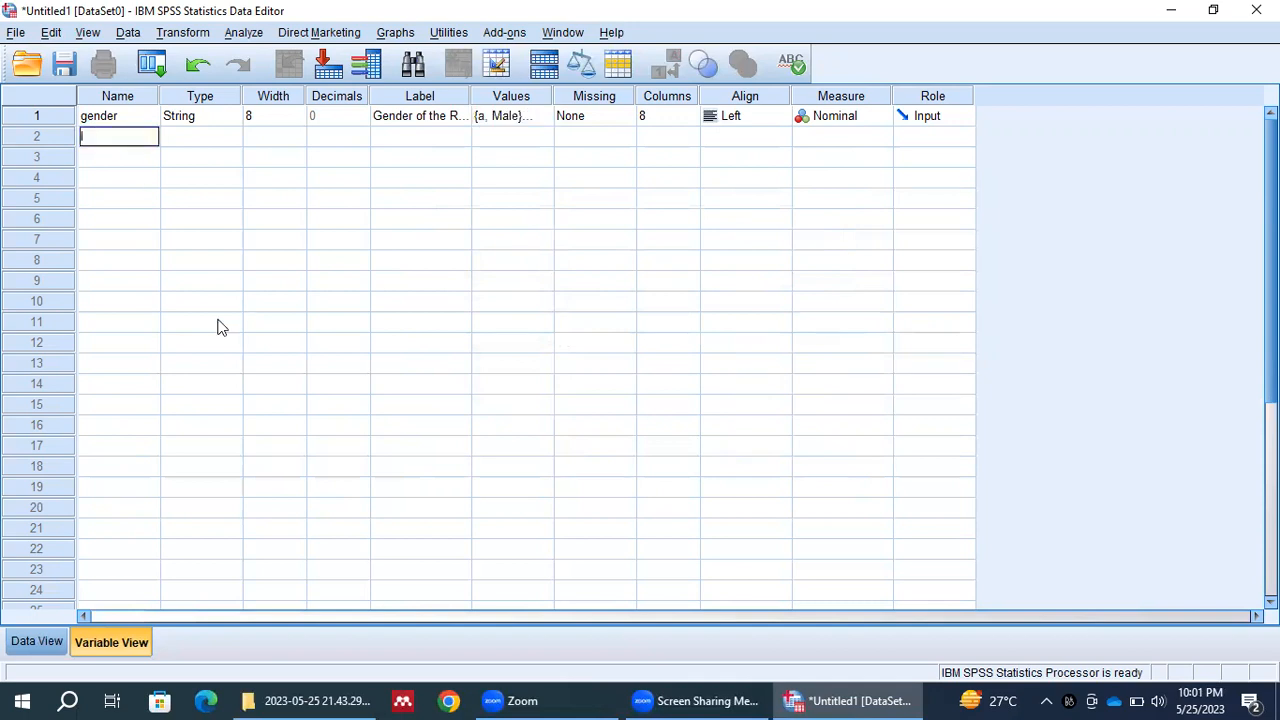
text(income)
key(Return)
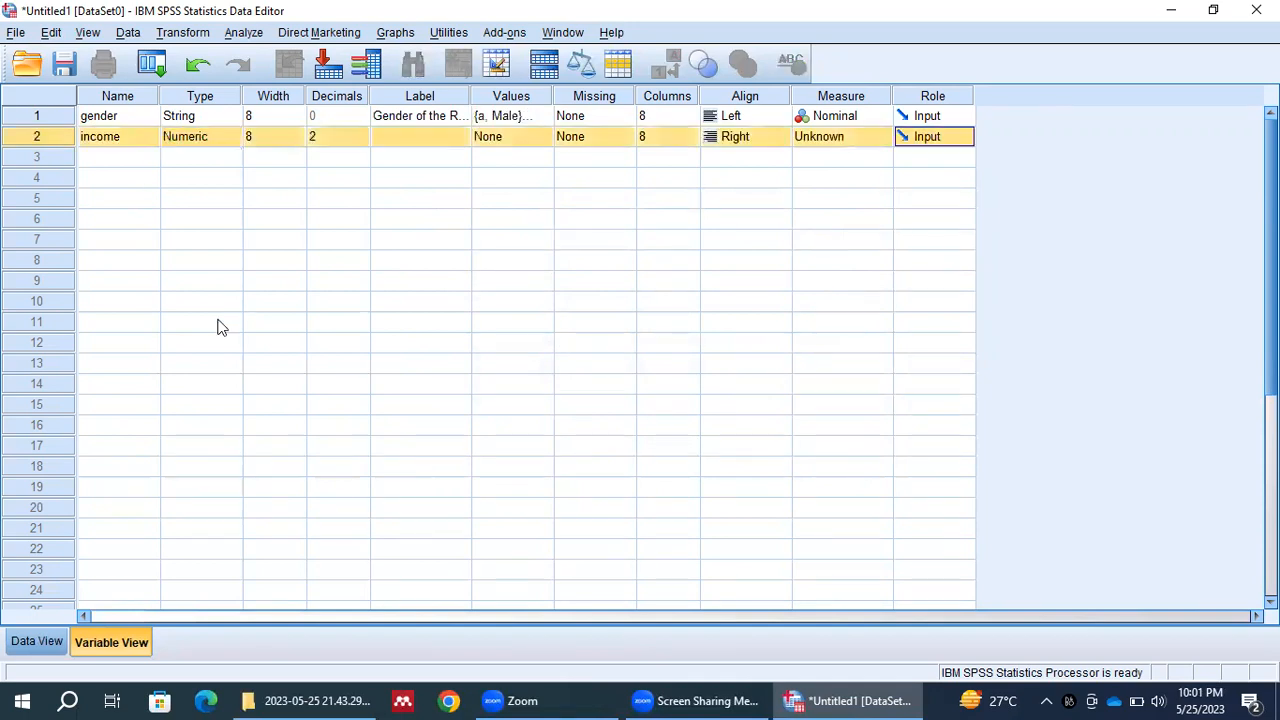
double_click(229, 140)
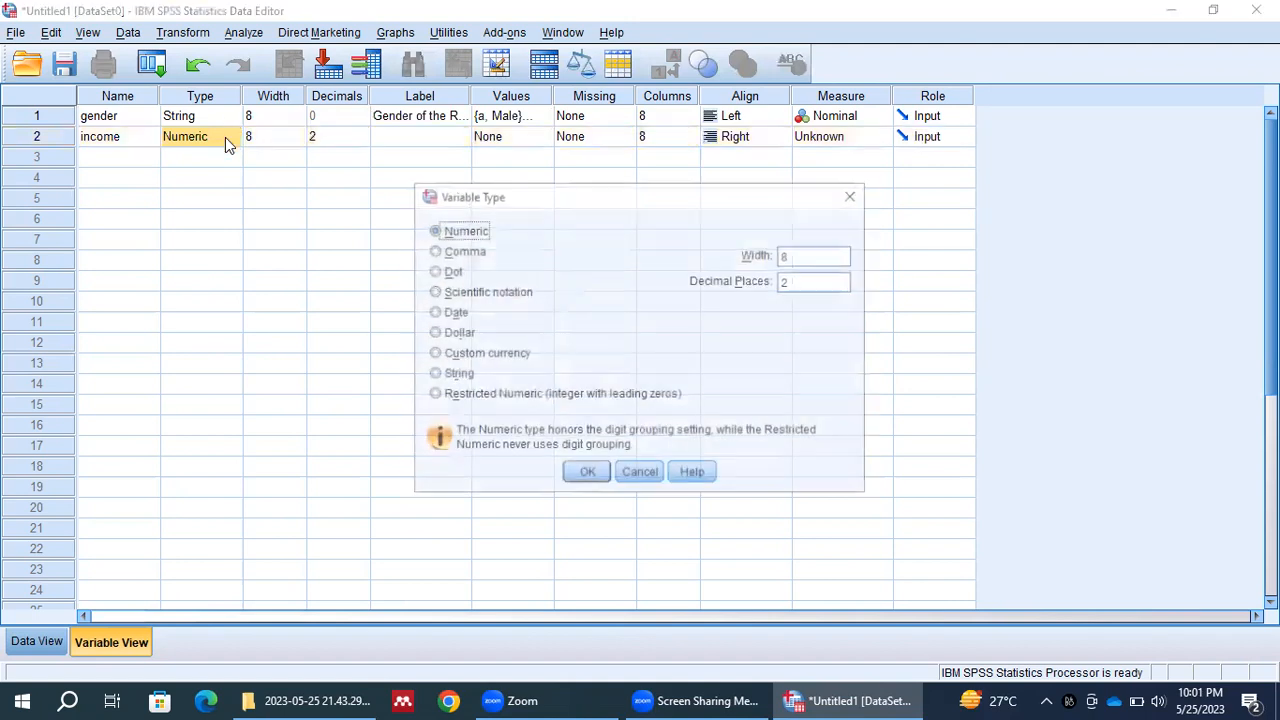
click(455, 374)
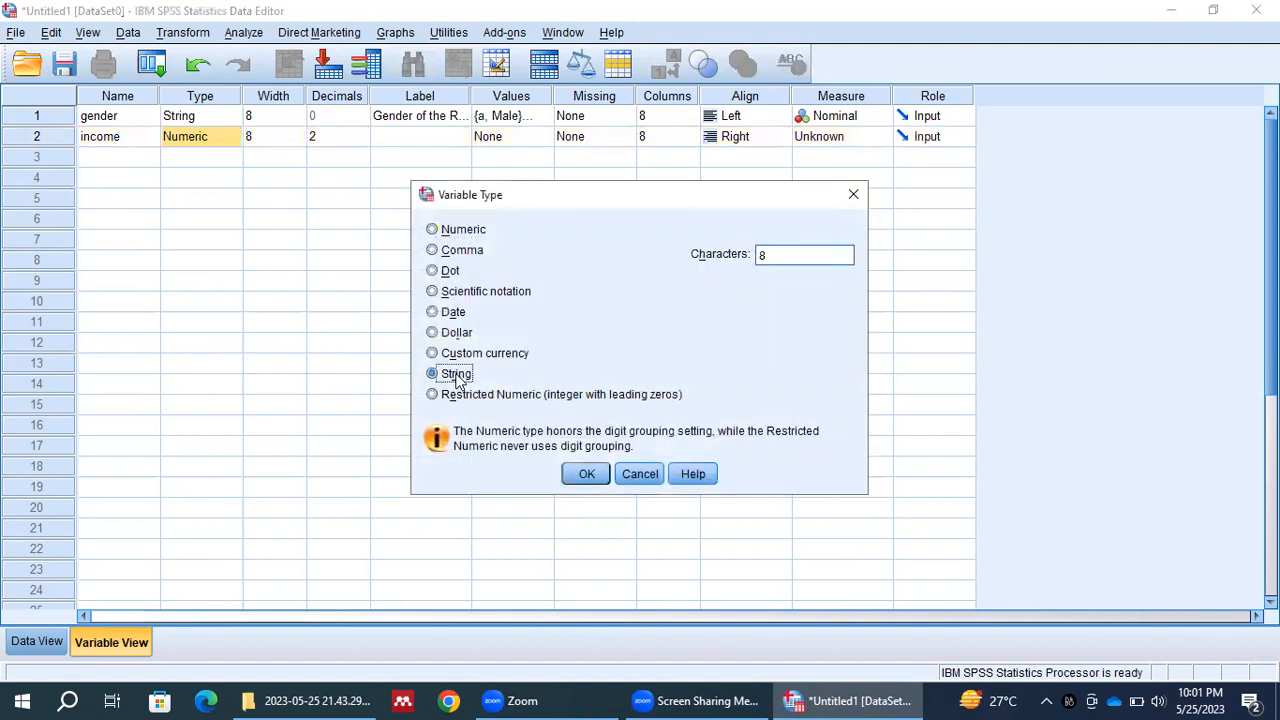
click(587, 475)
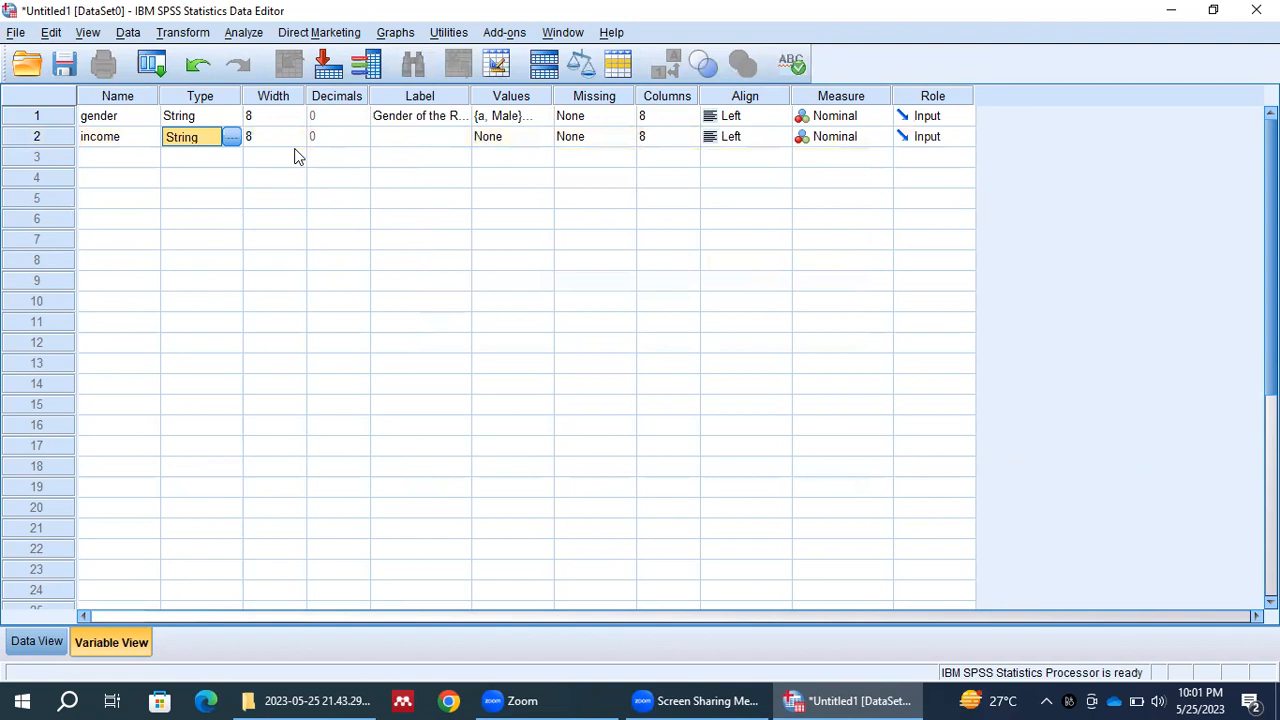
- Label the income variable "Income of the Respondent"
click(407, 137)
text(In)
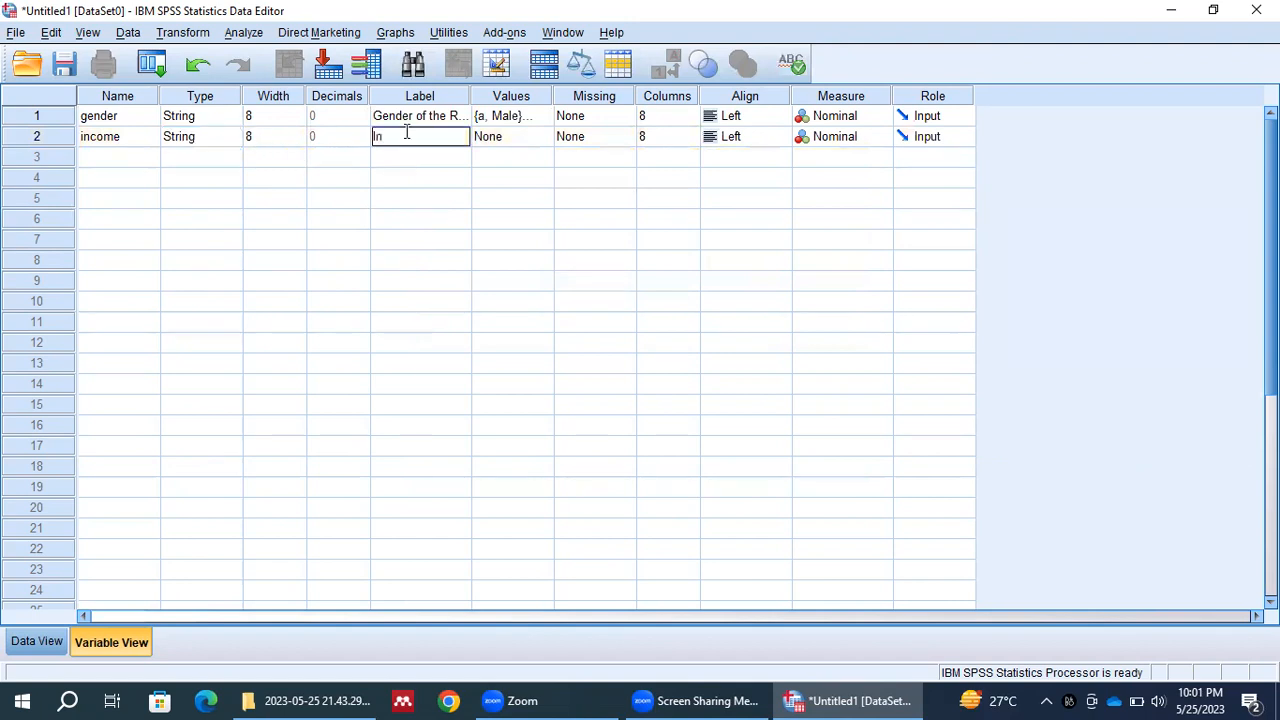
text(coee of the Respondent)
key(Tab)
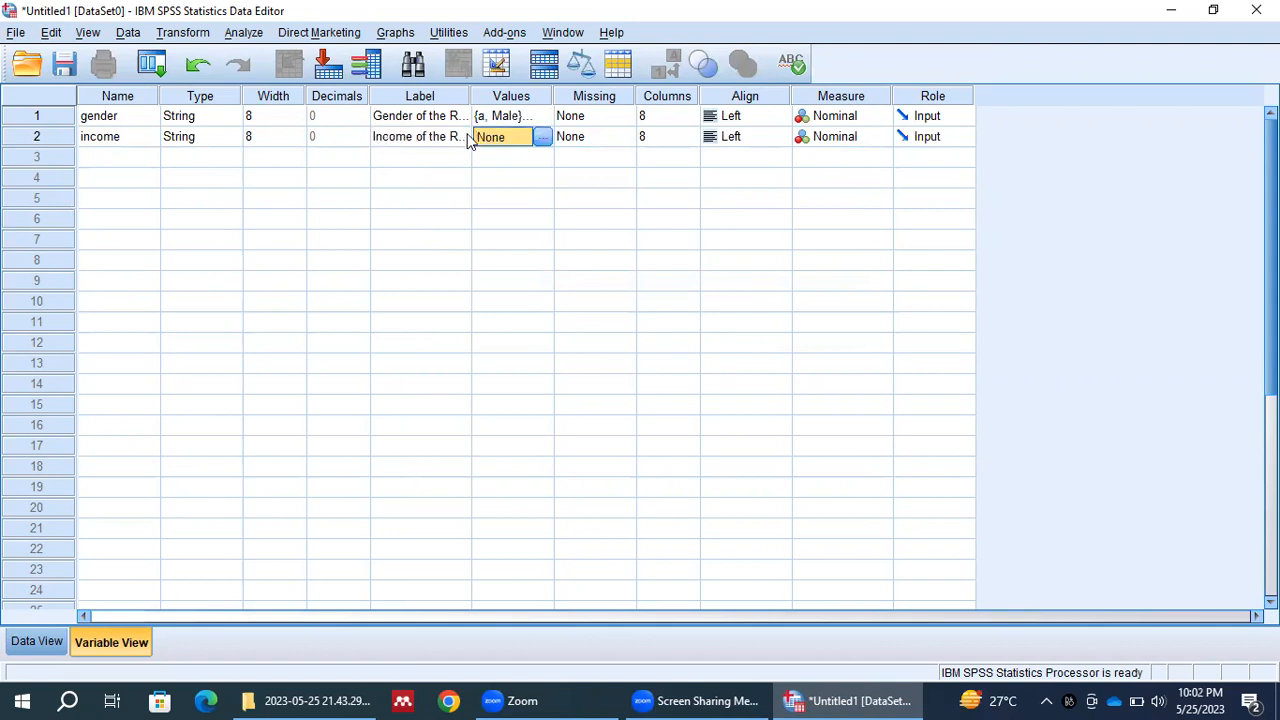
- Define the income value labels as a = "Less than 100000", b = "between 100000 to 200000" and c = "more than 200000"
click(545, 138)
text(a)
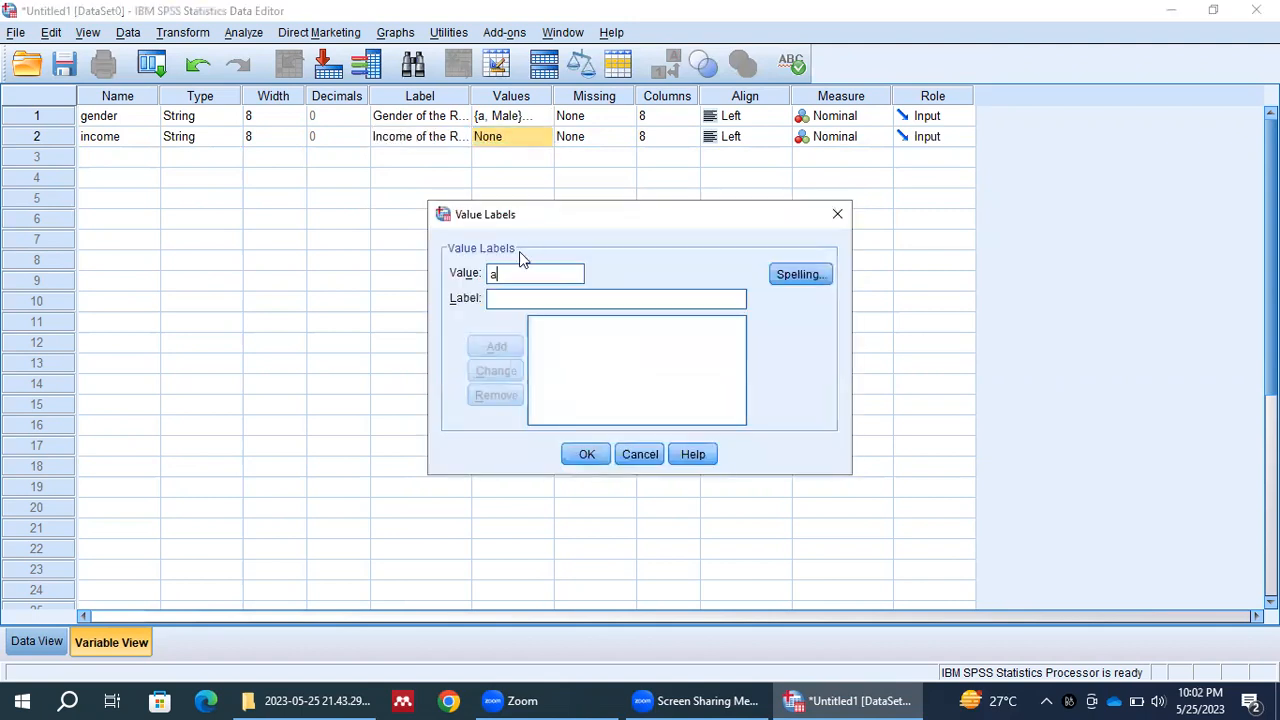
key(Tab)
text(Less)
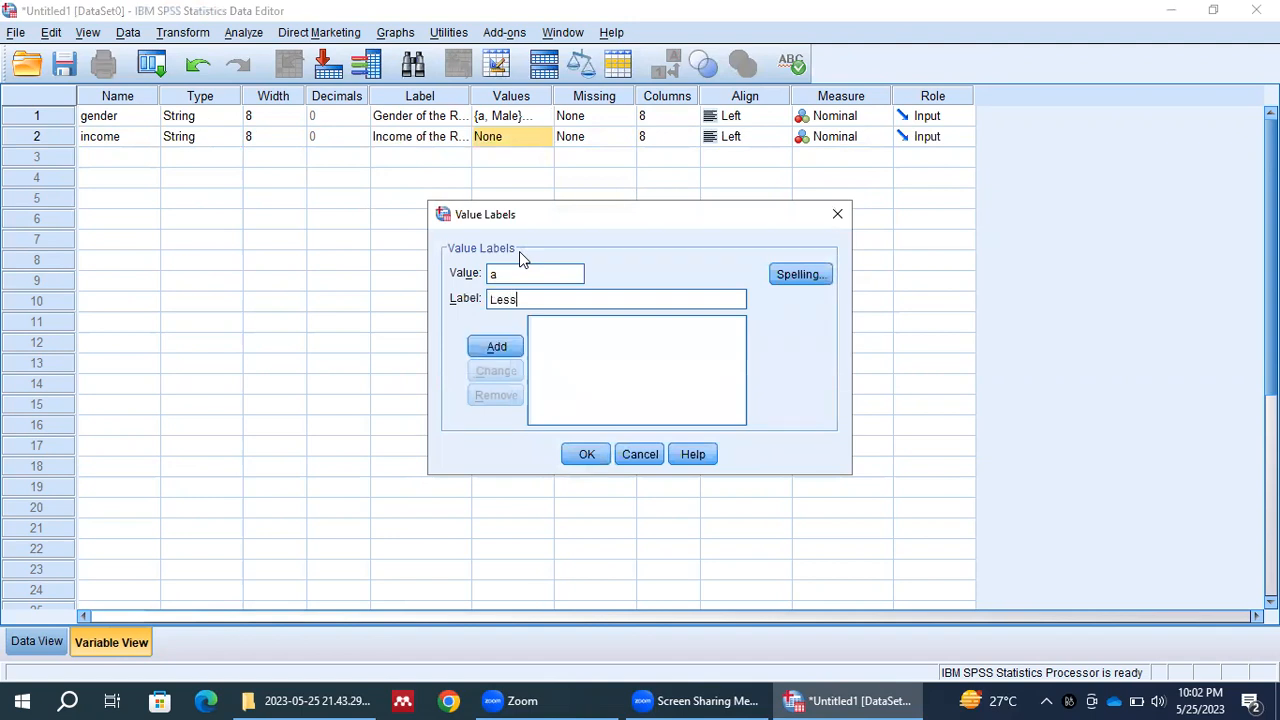
text( than 100000)
key(Return)
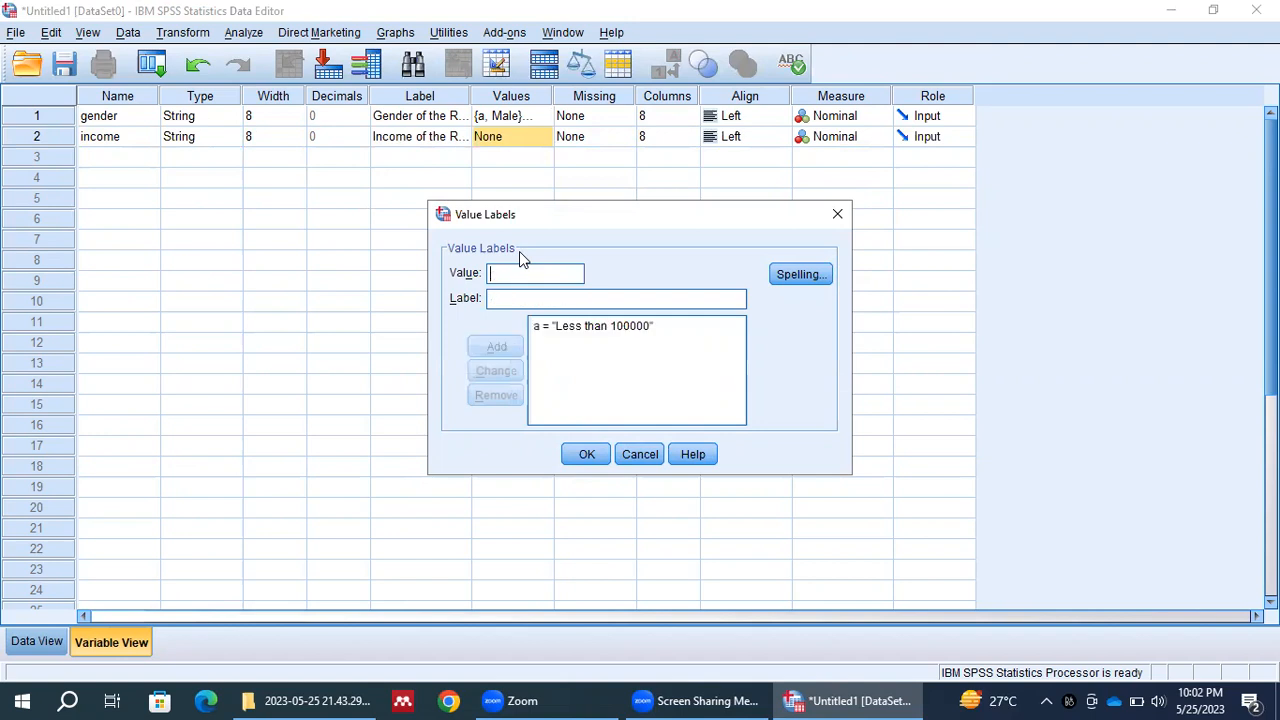
text(between)
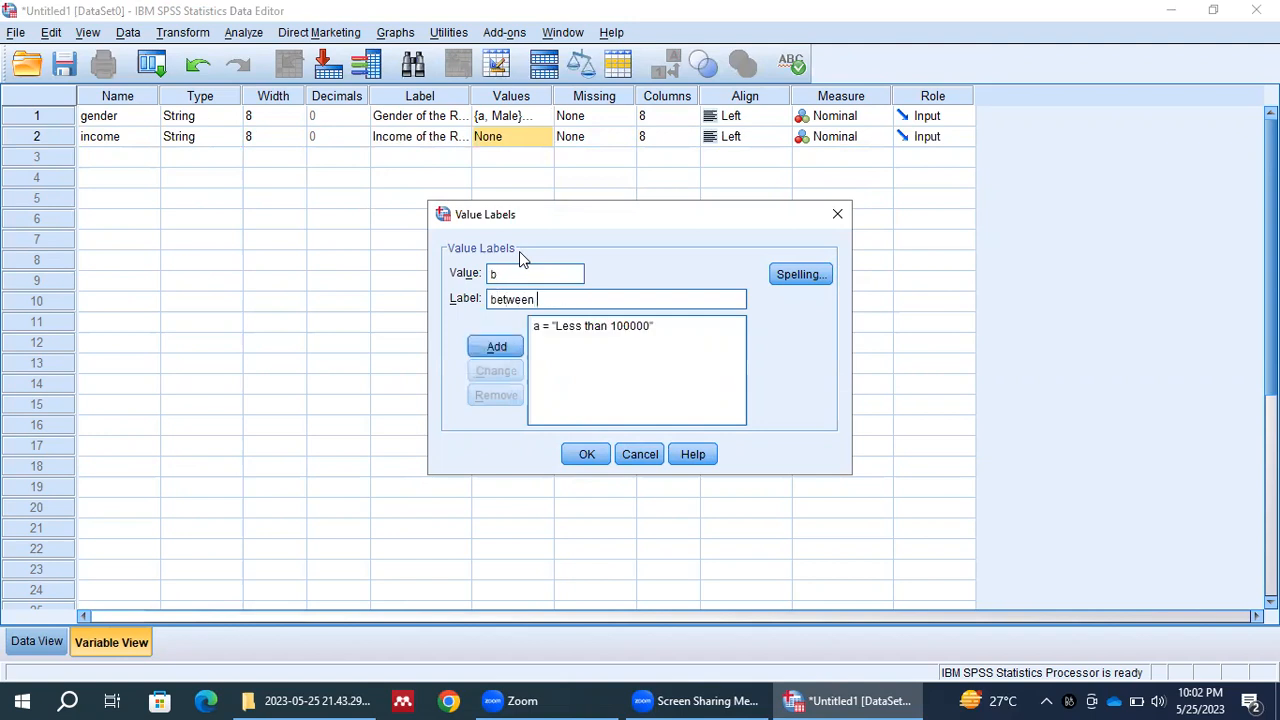
text( 100000 to 200000)
key(Return)
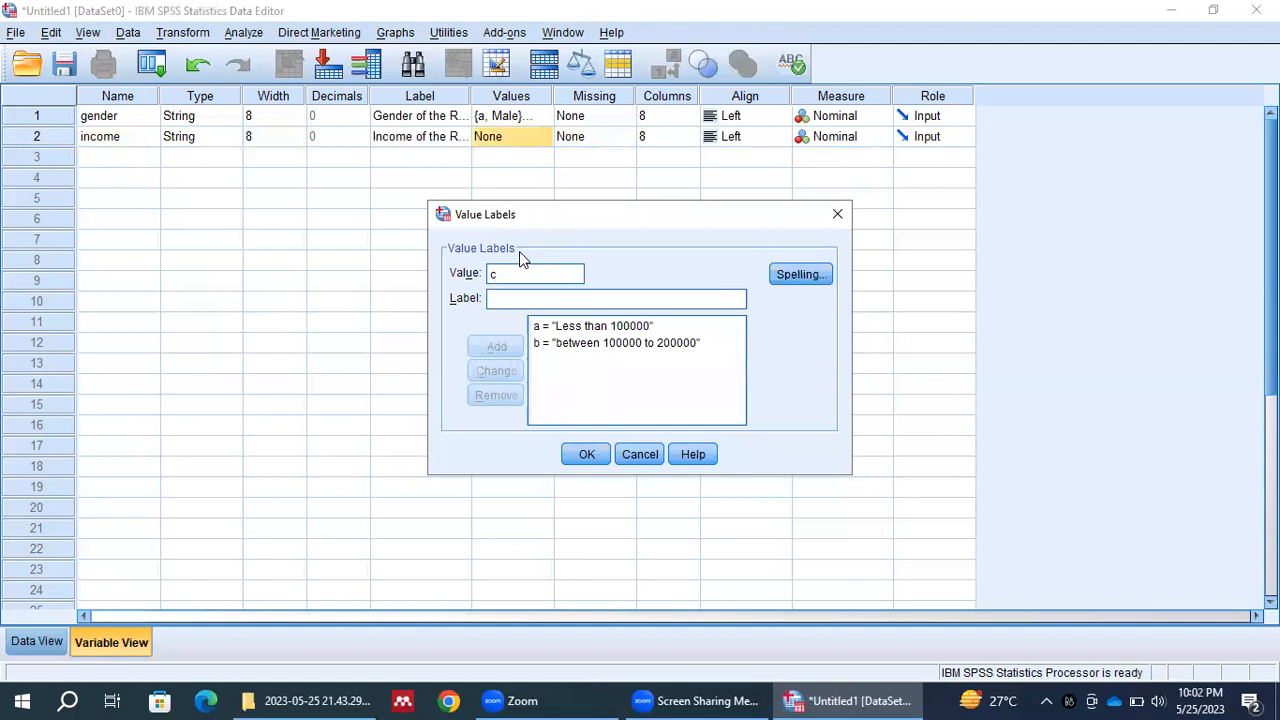
text(more than 200000)
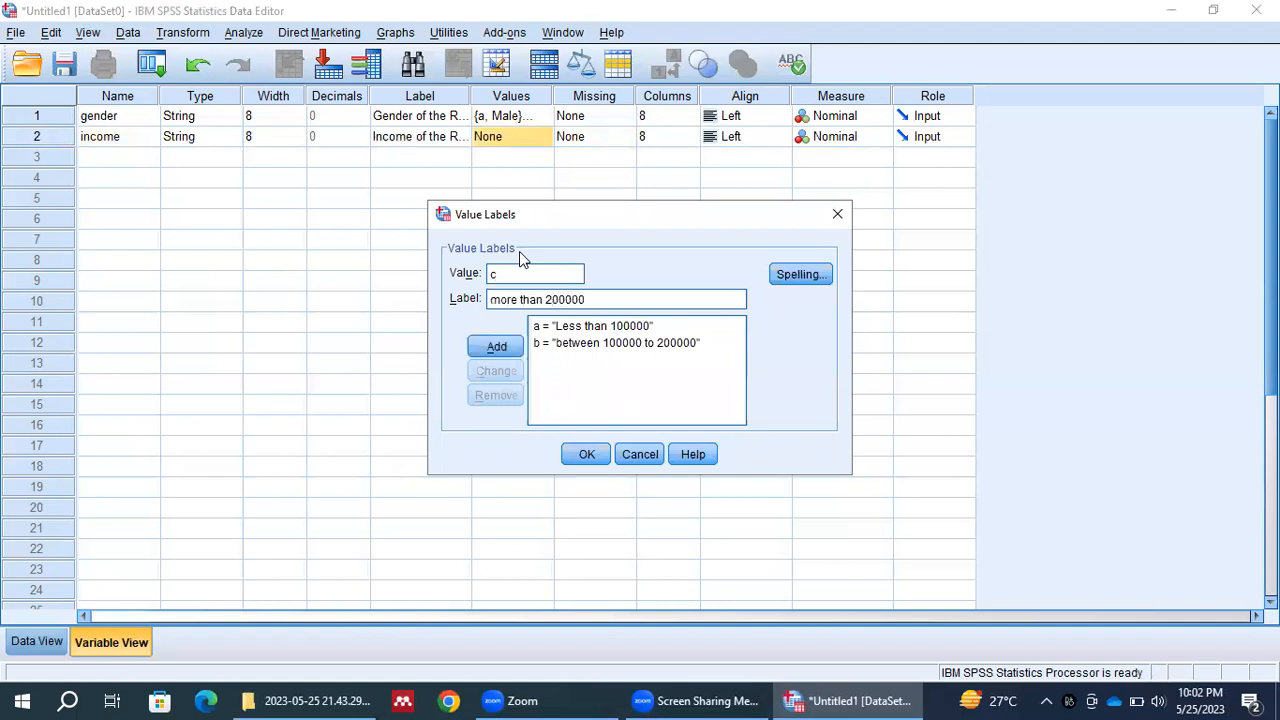
key(Return)
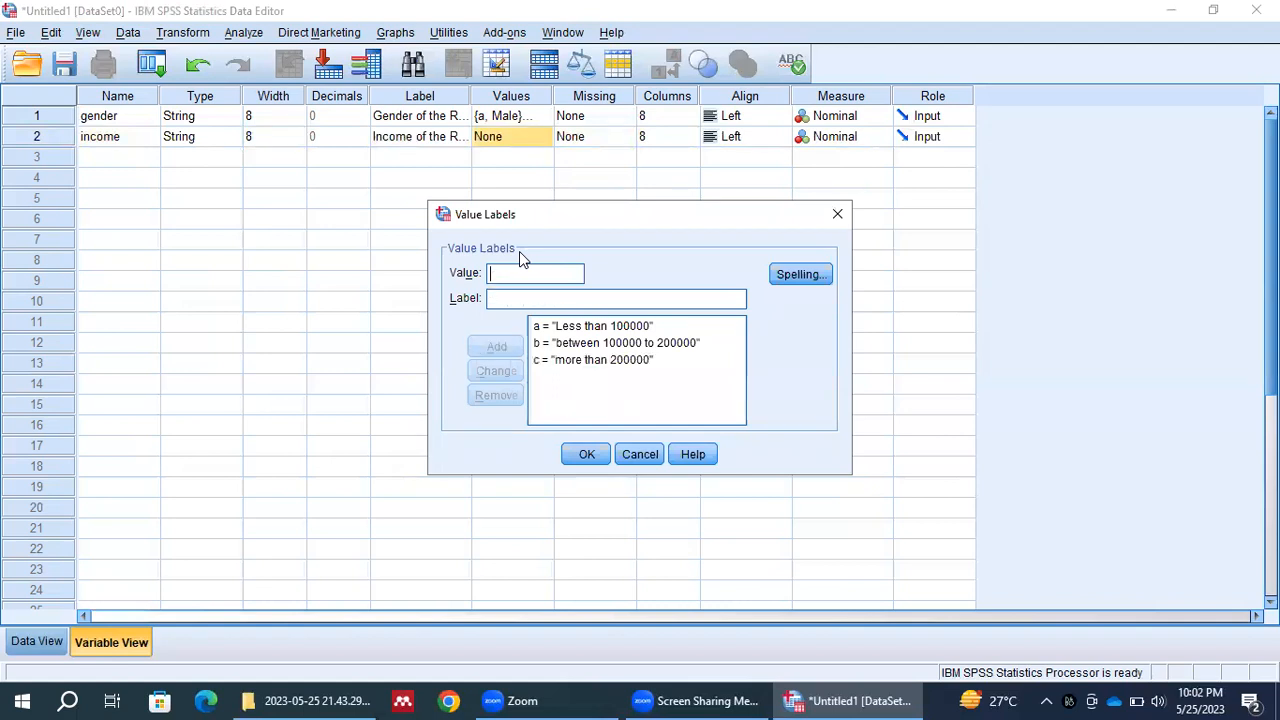
click(587, 455)
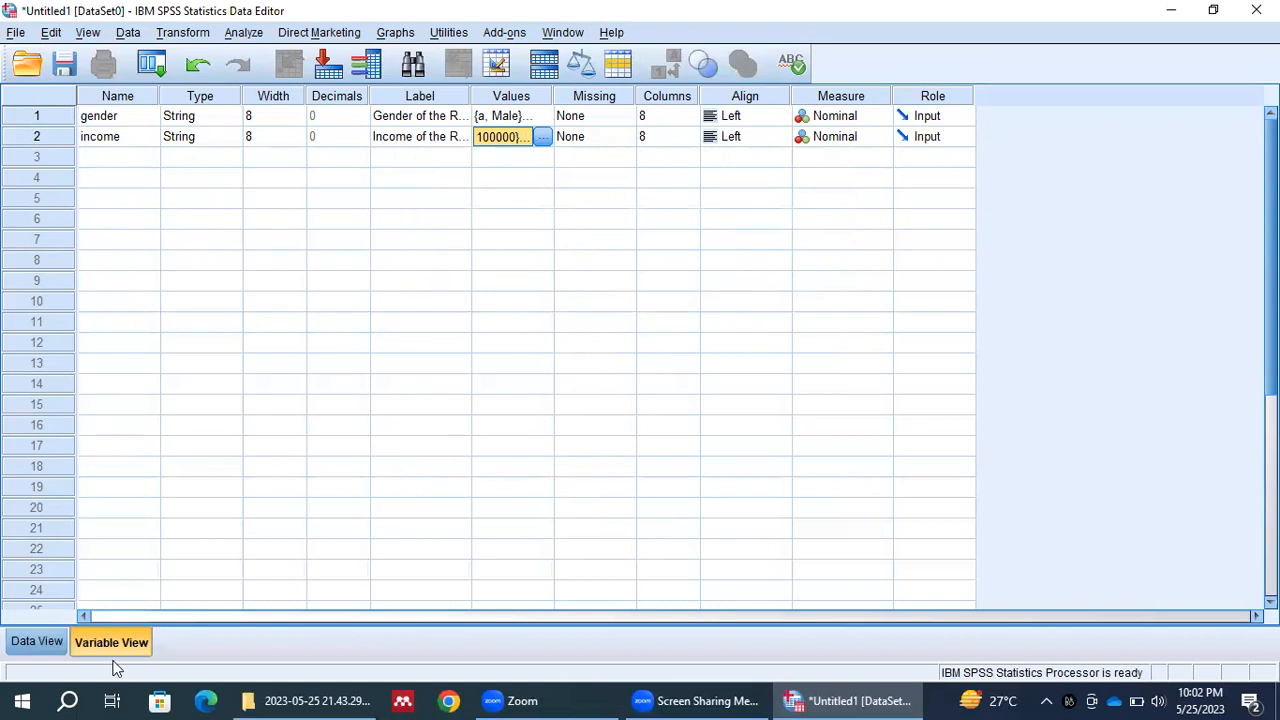
- Check the gender and income columns in Data View and return to Variable View
click(37, 642)
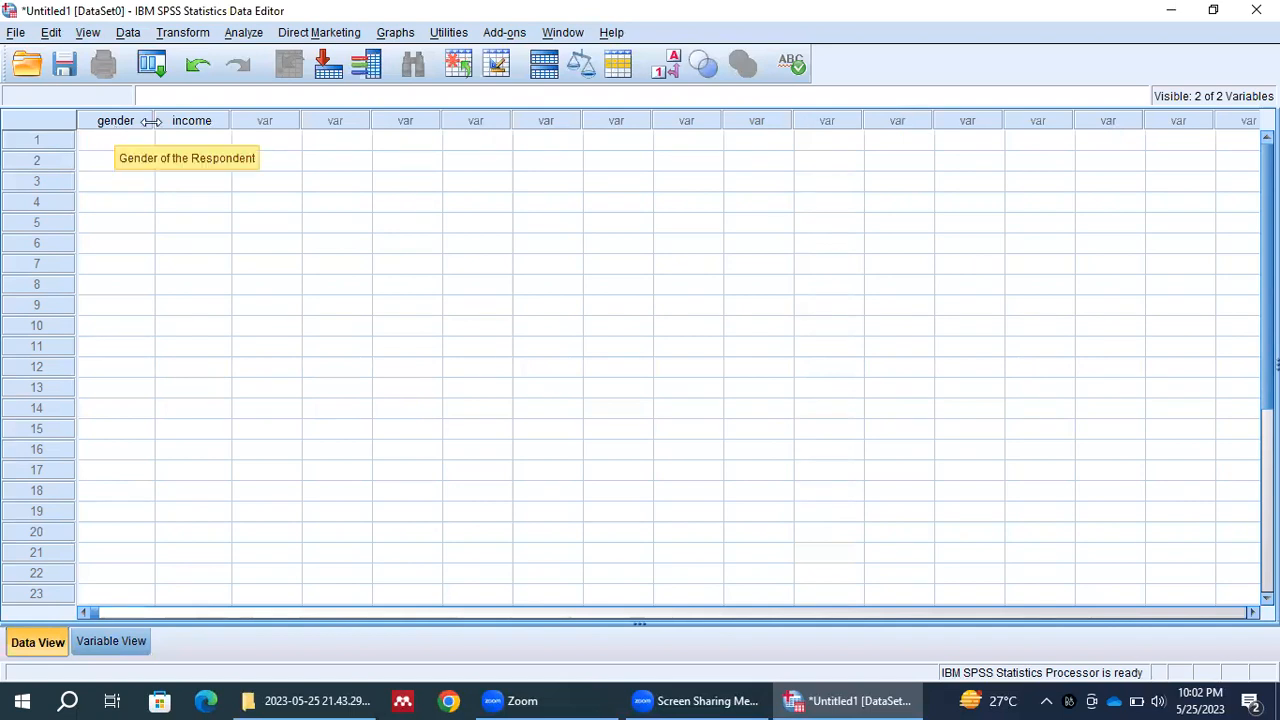
click(106, 640)
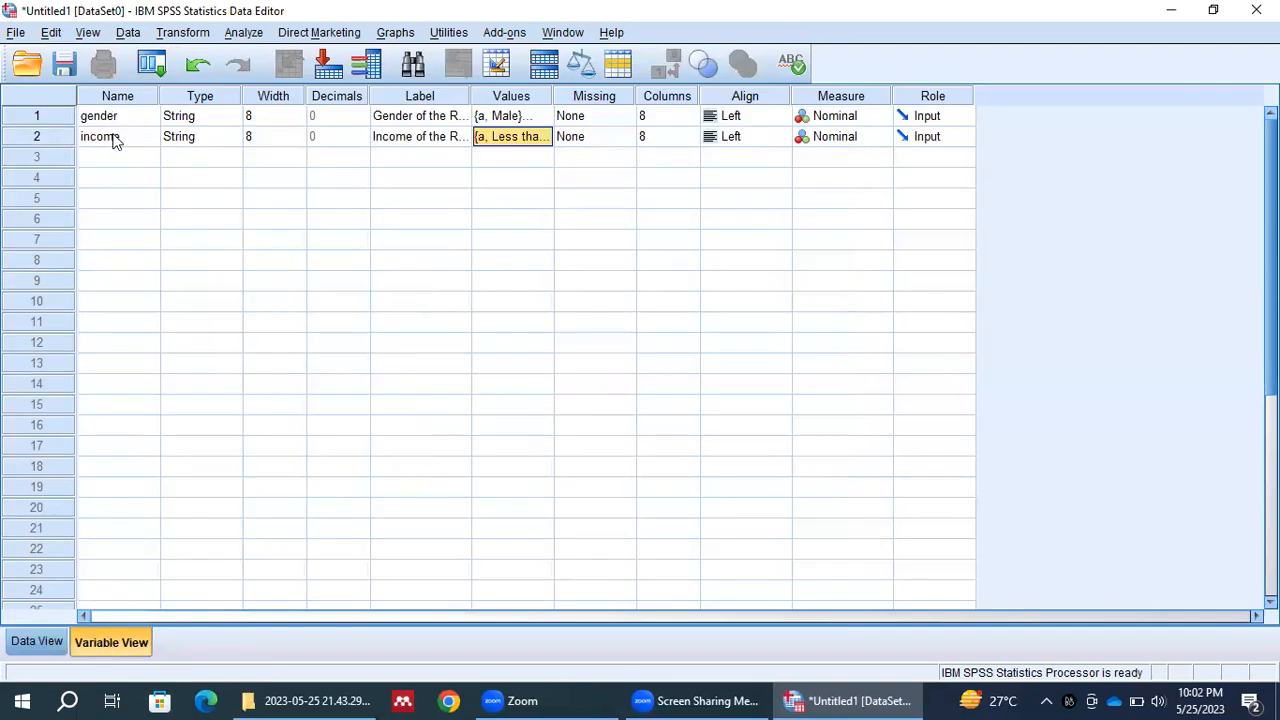
- Enter the gender codes for cases 1 to 13 in Data View: a, a, a, a, b, b, b, a, b, a, b, b, a
click(36, 645)
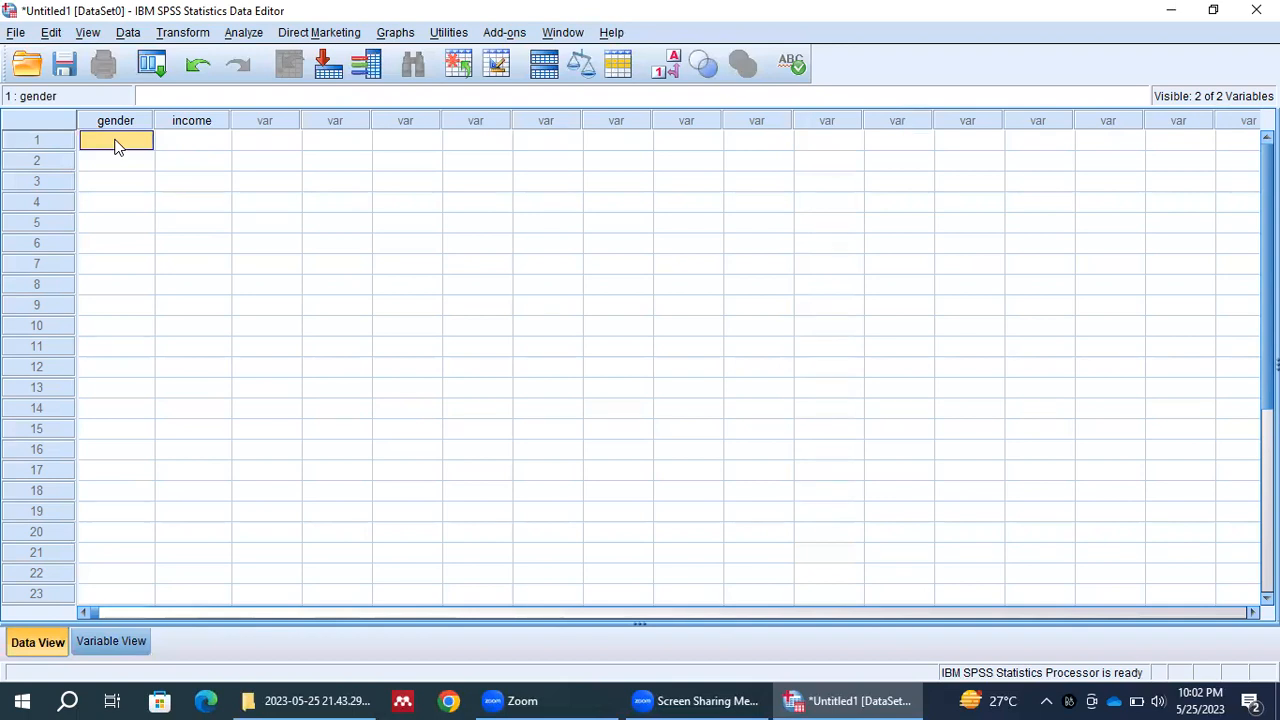
text(a)
key(Return)
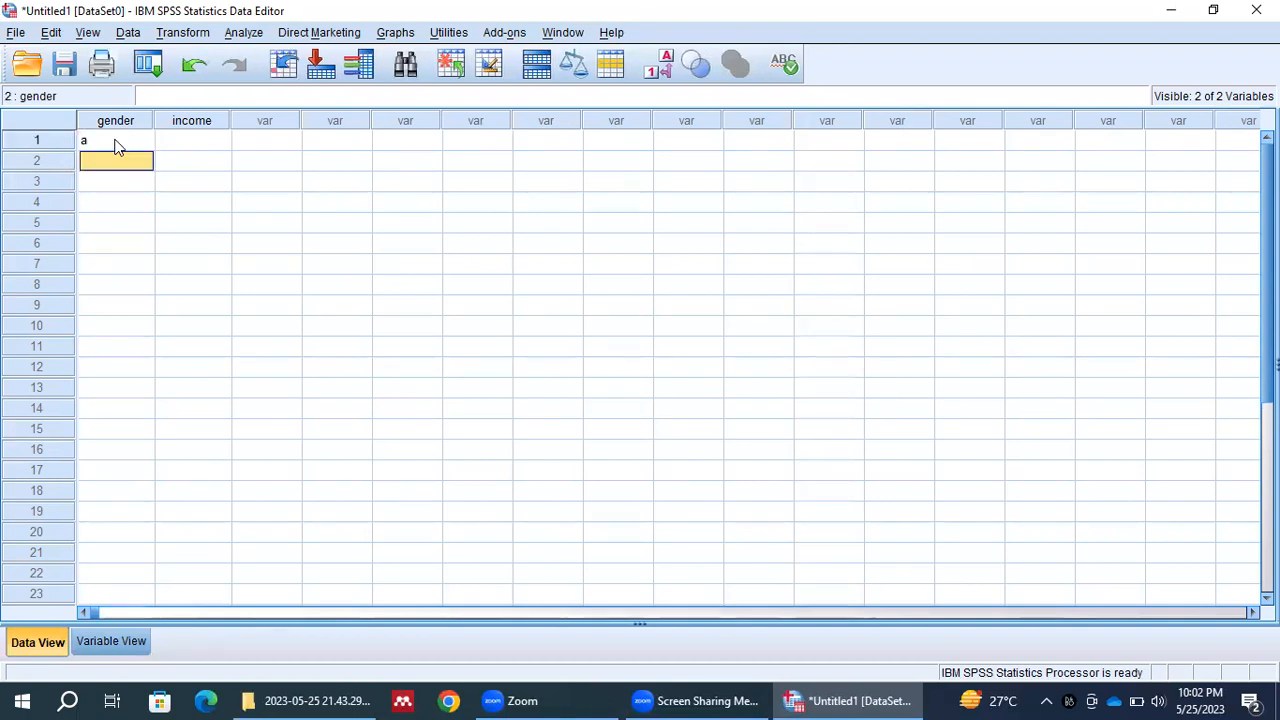
text(a)
key(Return)
text(a)
key(Return)
text(a)
key(Return)
text(b)
key(Return)
text(b)
key(Return)
text(b)
key(Return)
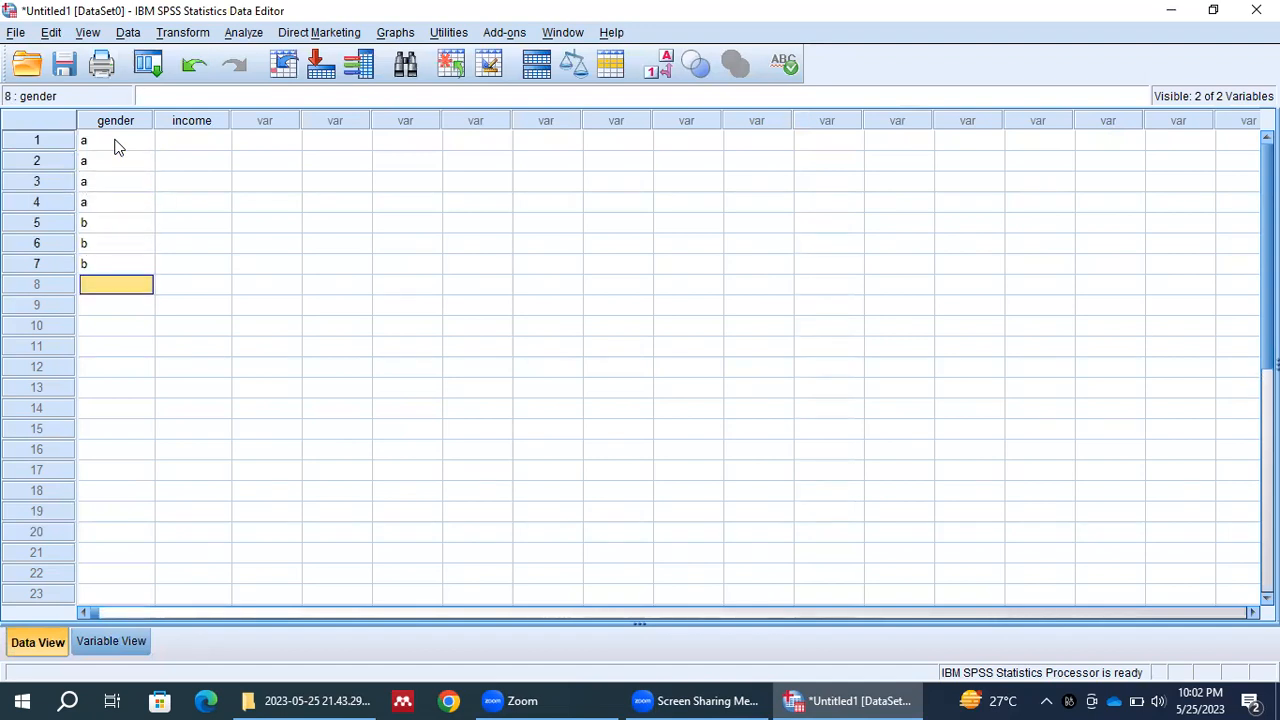
text(a)
key(Return)
text(b)
key(Return)
text(a)
key(Return)
text(b)
key(Return)
text(ab)
key(Return)
key(Up)
text(b)
key(Return)
text(a)
key(Return)
- Fill the income column for cases 1 to 13 with a, b, c, a, b, c, a, a, a, b, b, c, c
key(Right)
key(Up)
key(Up)
key(Up)
key(Up)
key(Up)
key(Up)
key(Up)
key(Up)
key(Up)
key(Up)
key(Up)
key(Up)
key(Up)
text(a)
key(Return)
text(b)
key(Return)
text(c)
key(Return)
text(a)
key(Return)
text(b)
key(Return)
text(c)
key(Return)
text(a)
key(Return)
text(a)
key(Return)
text(a)
key(Return)
text(b)
key(Return)
text(b)
key(Return)
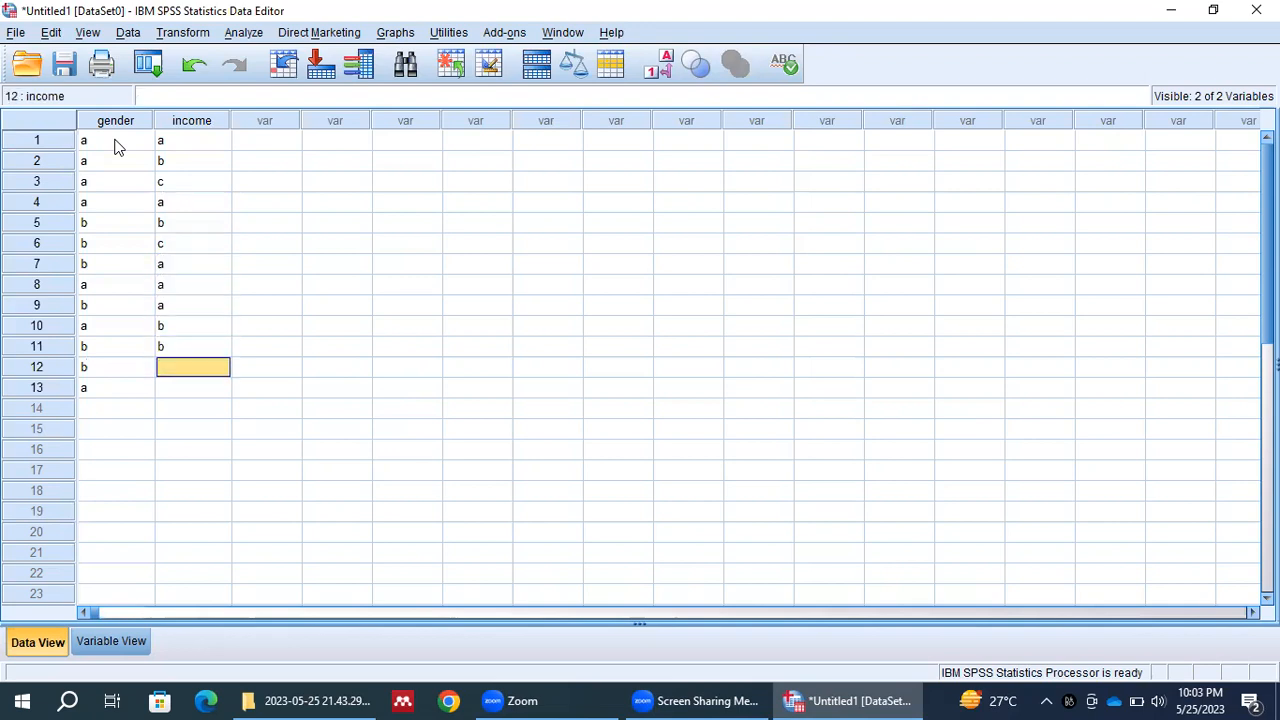
text(c)
key(Return)
text(c)
key(Return)
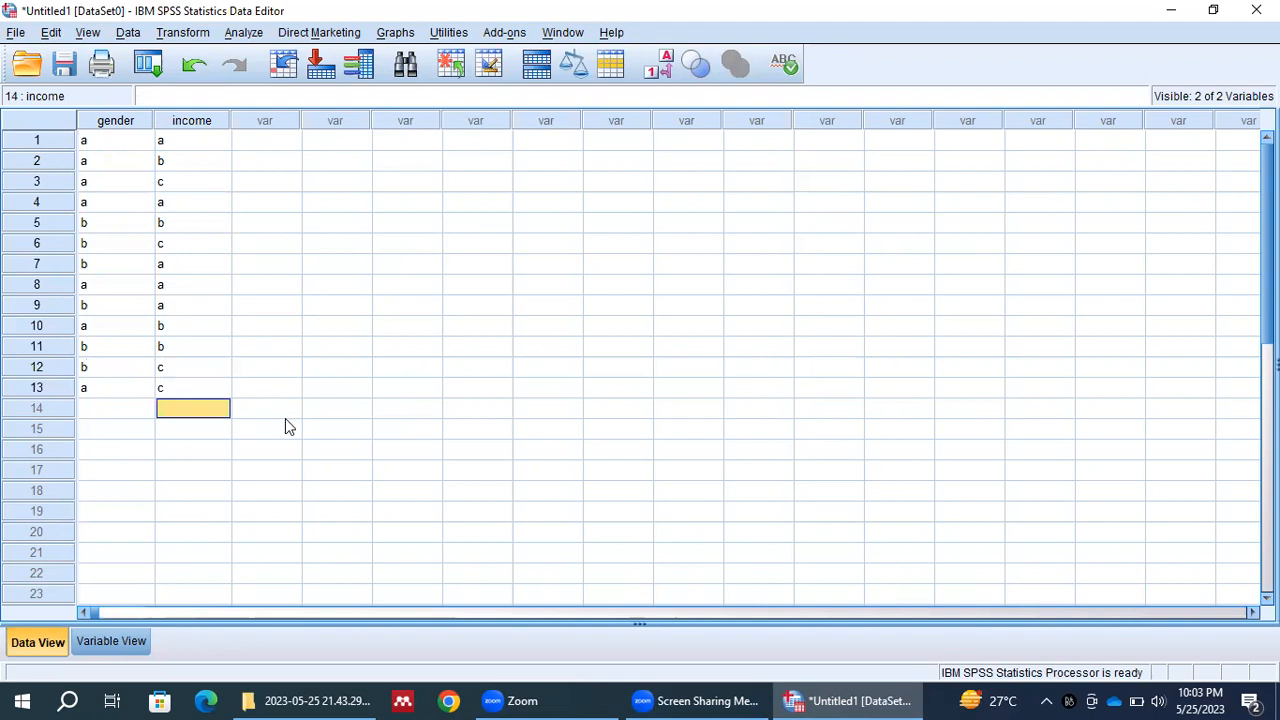
- Start a Frequencies analysis with both the gender and income variables as its analysis variables
click(240, 36)
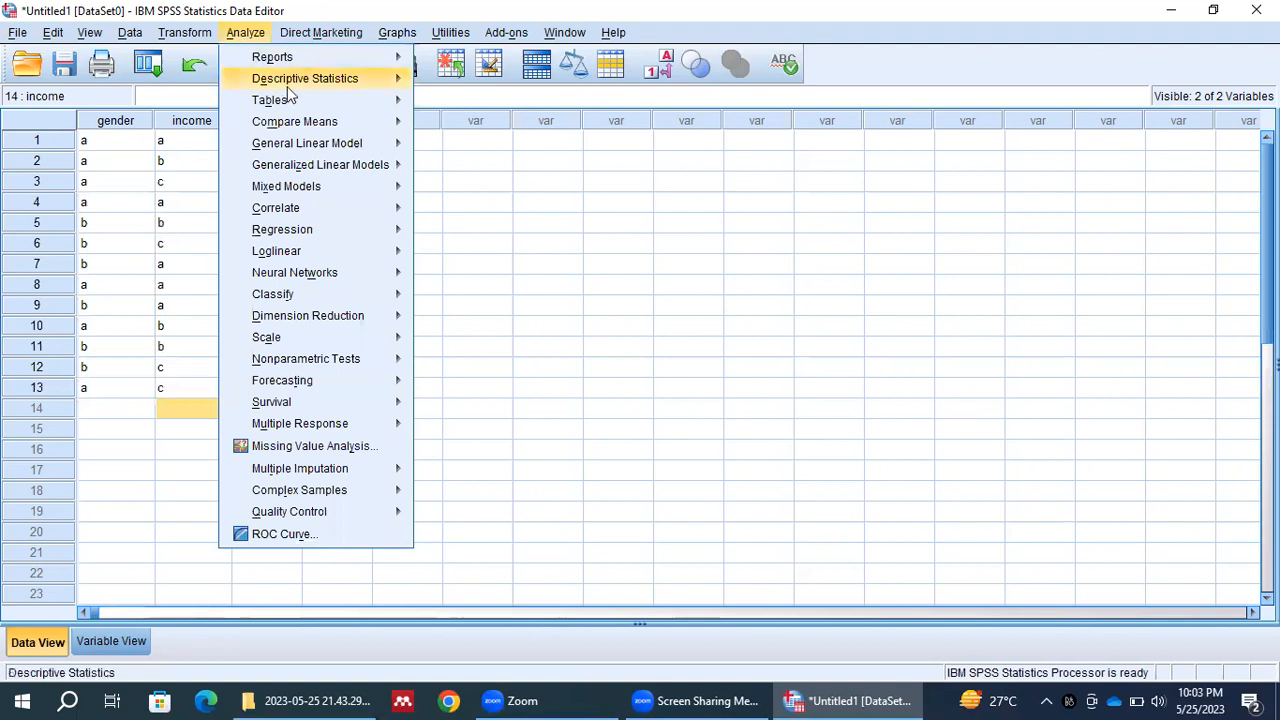
mouse_move(305, 87)
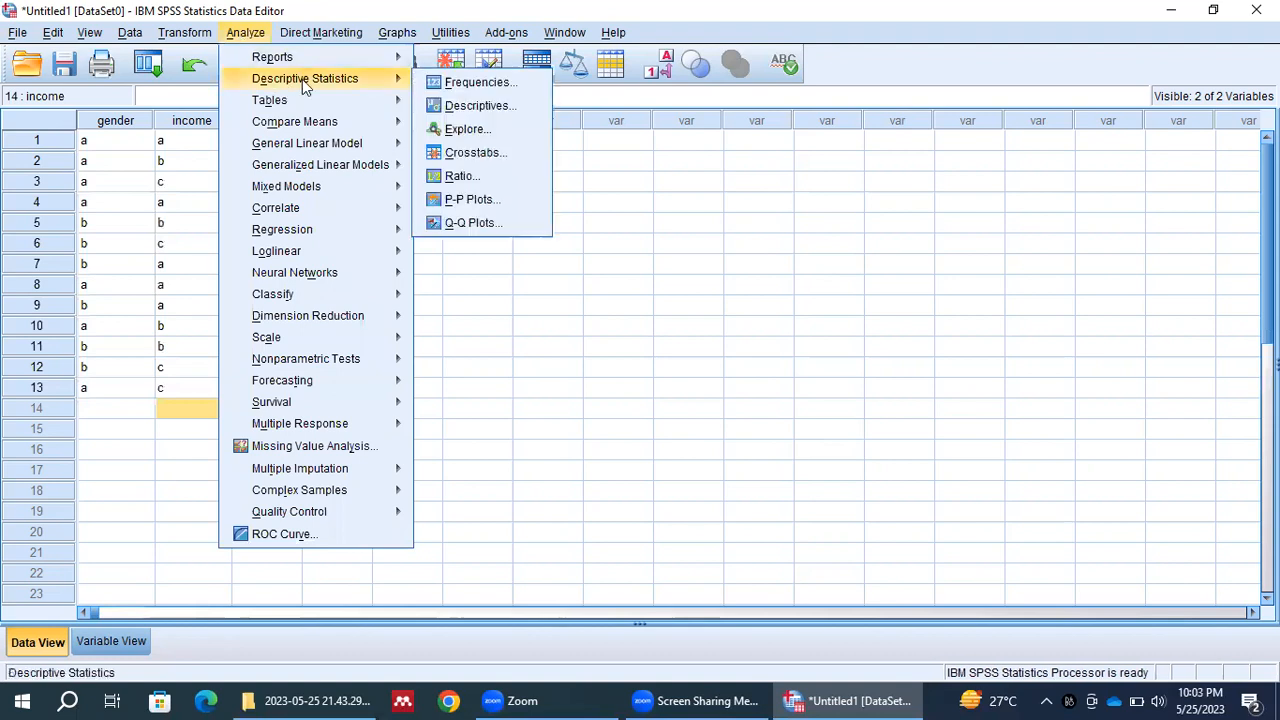
click(470, 82)
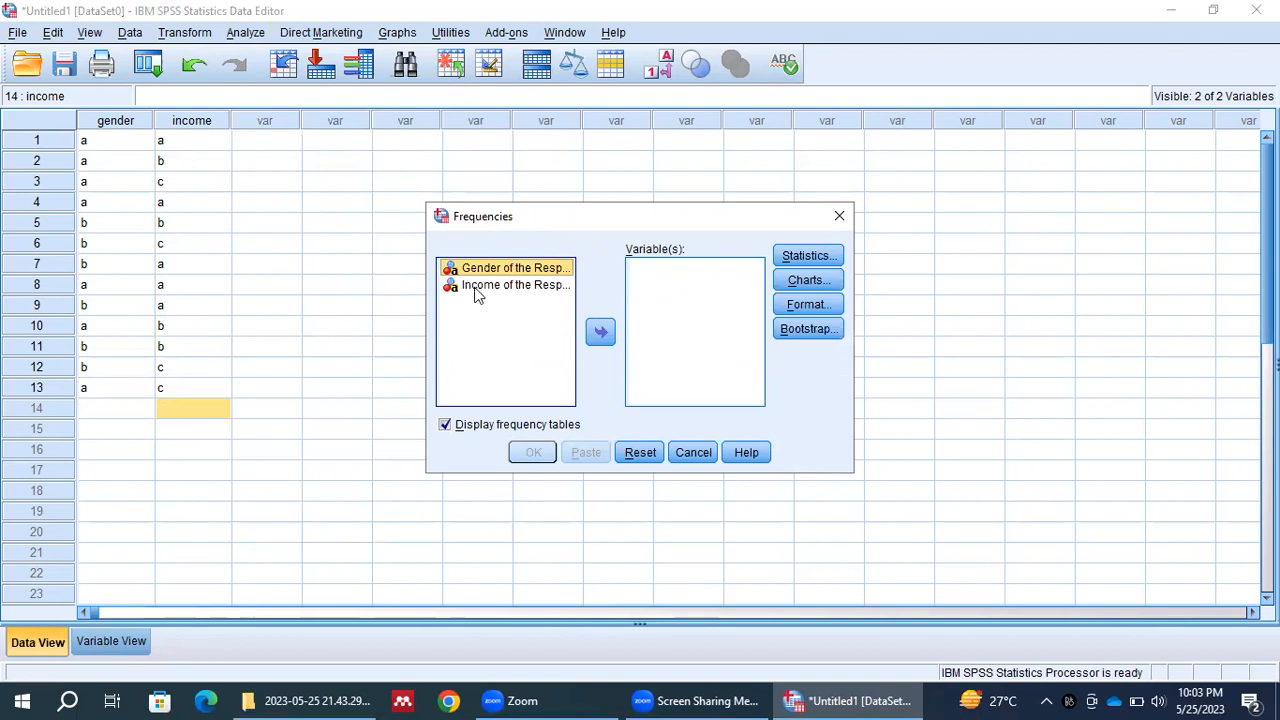
click(601, 332)
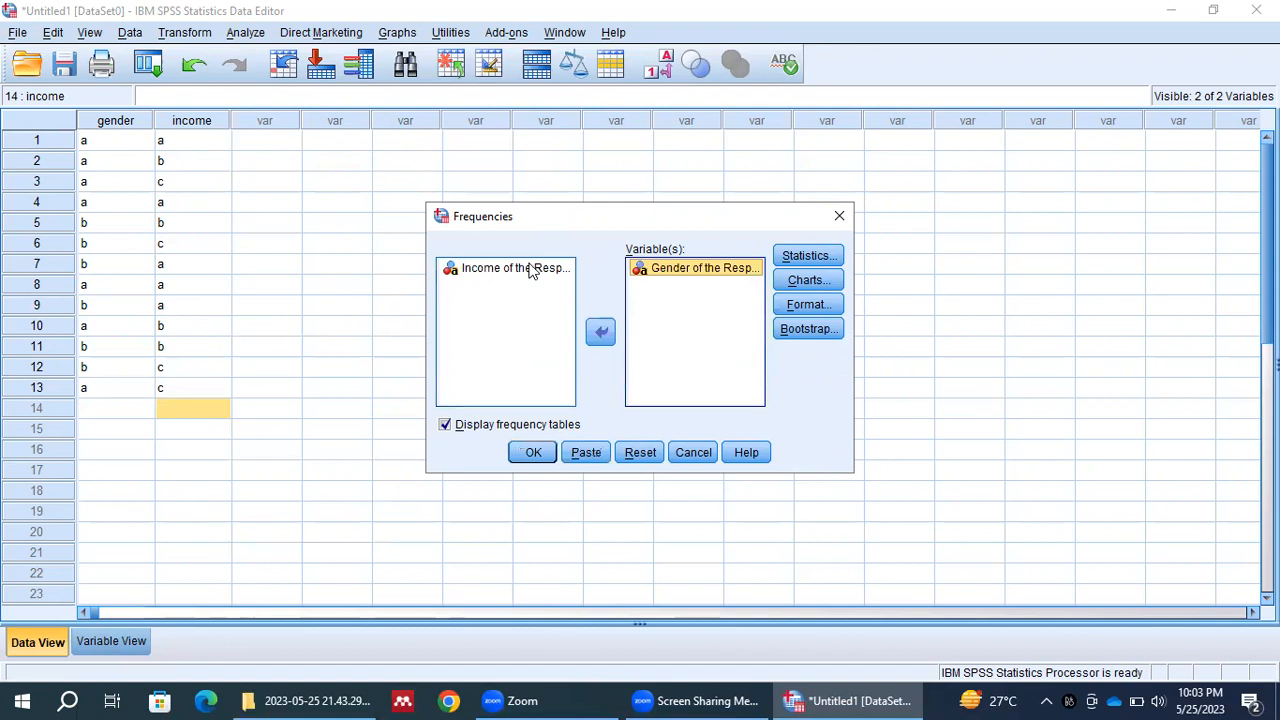
click(530, 270)
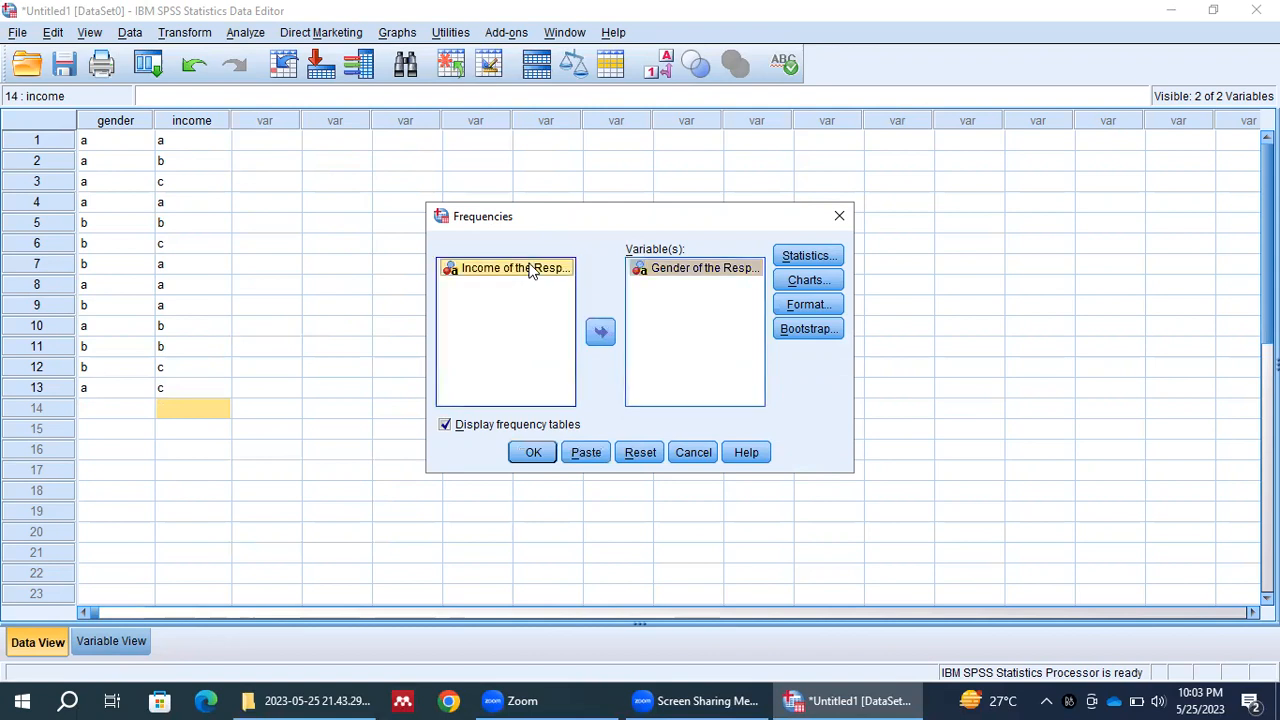
click(601, 334)
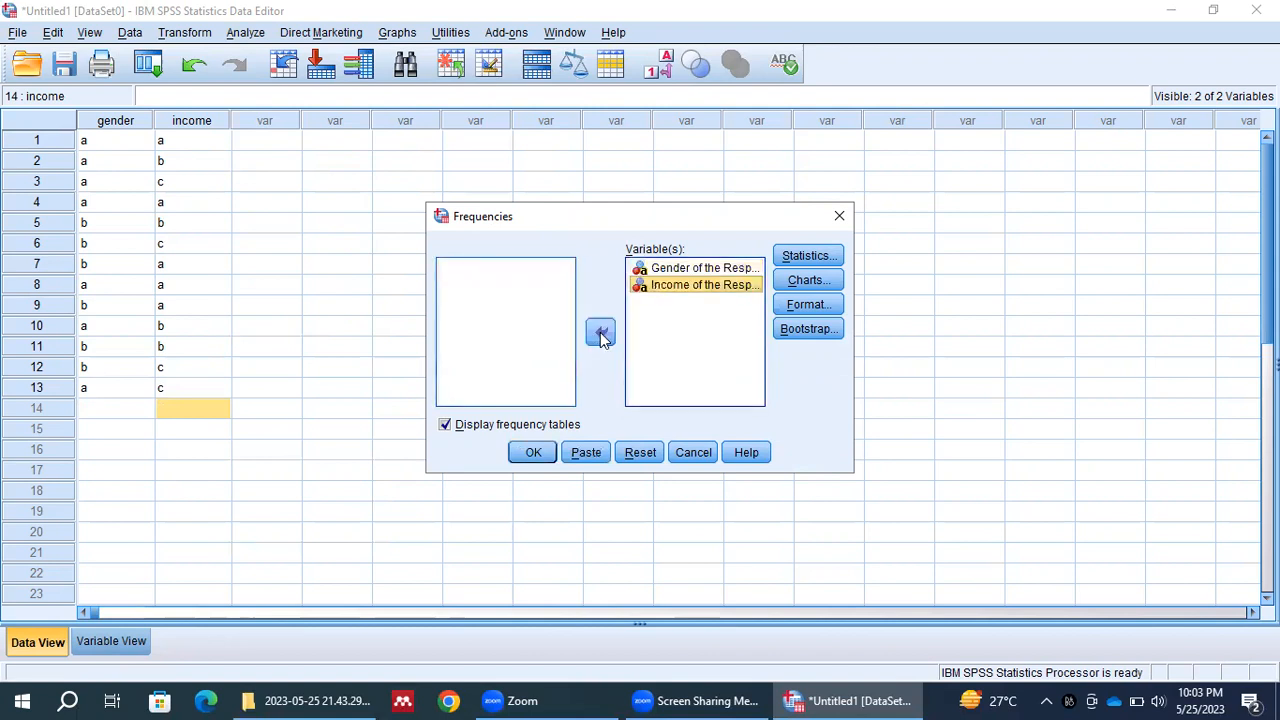
- Add pie charts with percentages as chart values, leave all extra statistics off, and run the Frequencies analysis
click(800, 257)
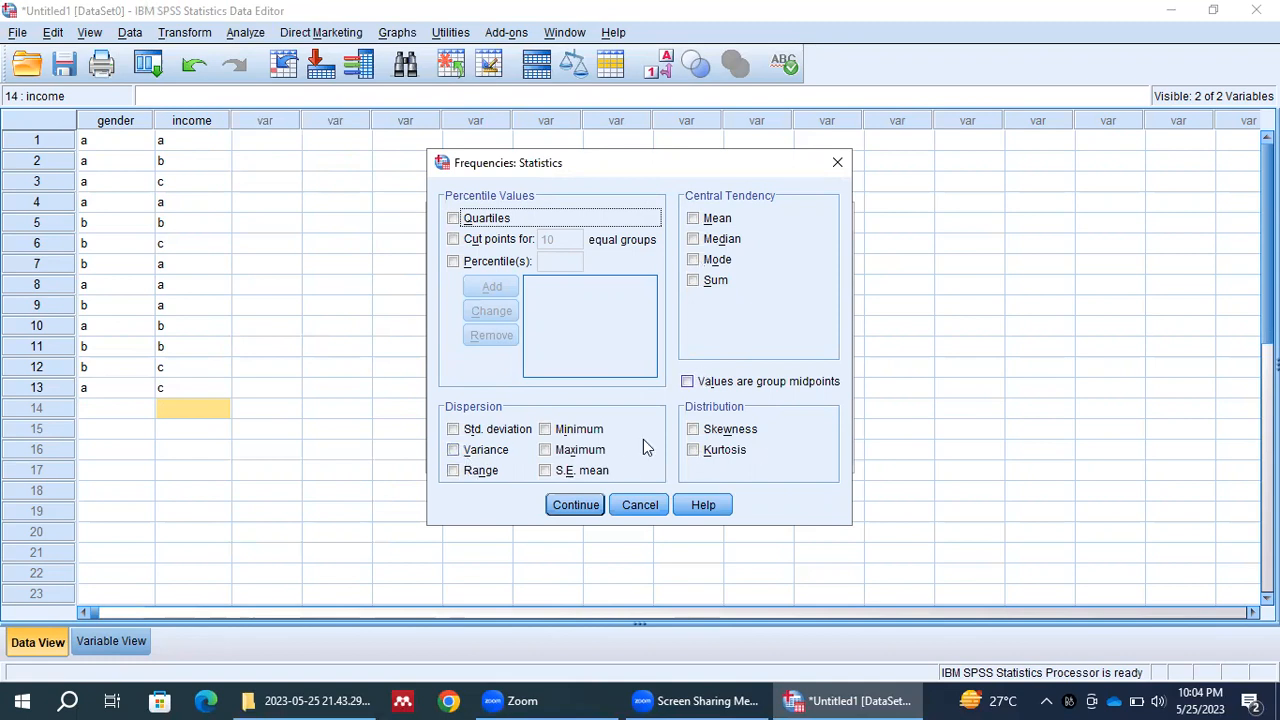
click(576, 505)
click(806, 283)
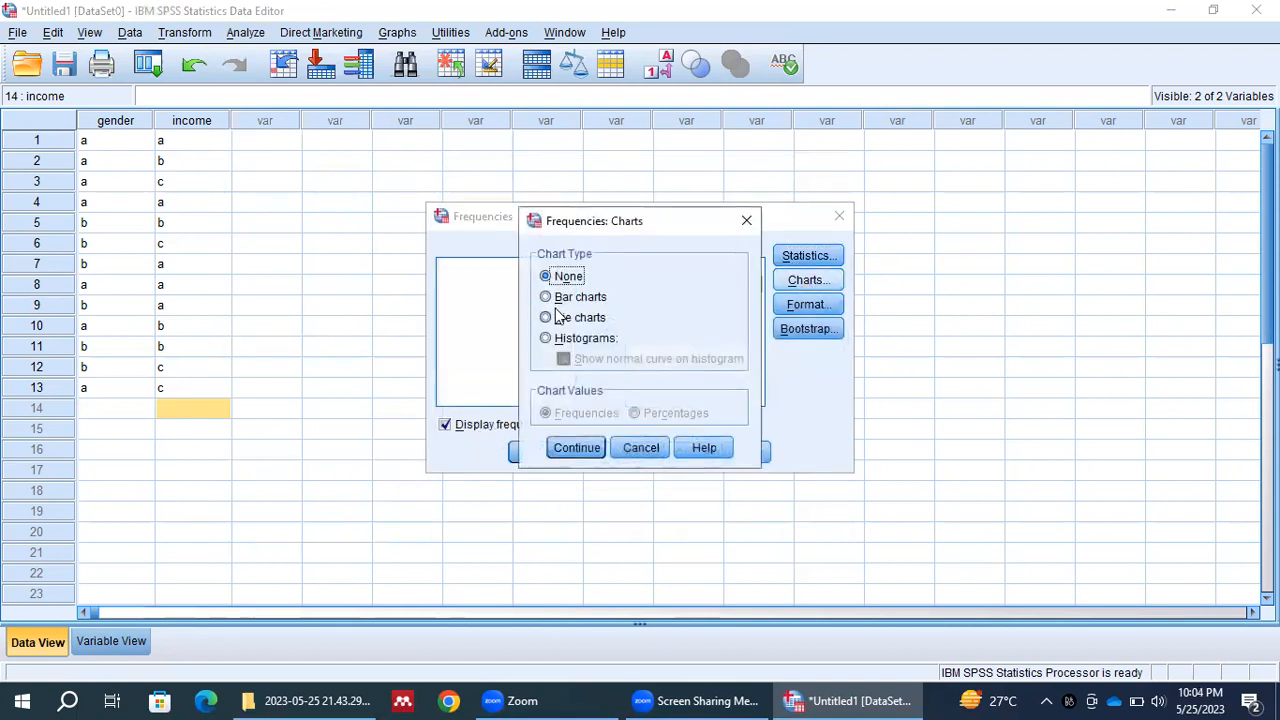
click(575, 318)
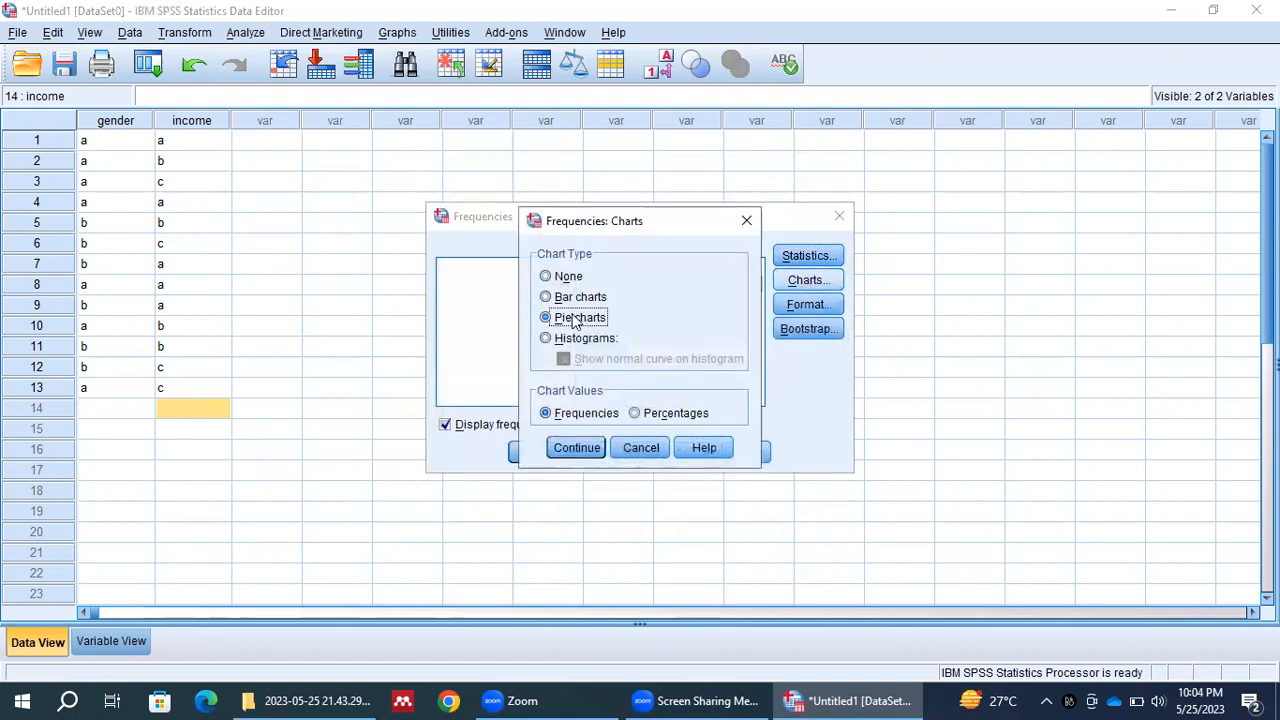
click(636, 414)
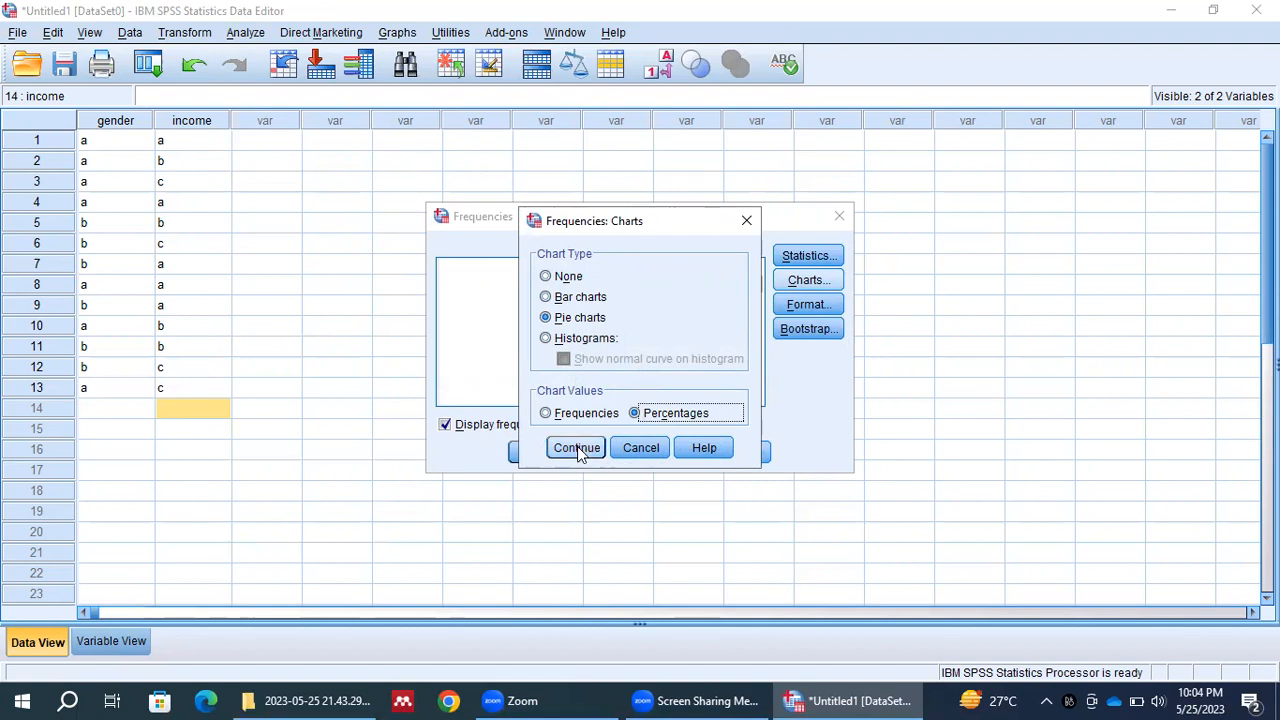
click(577, 448)
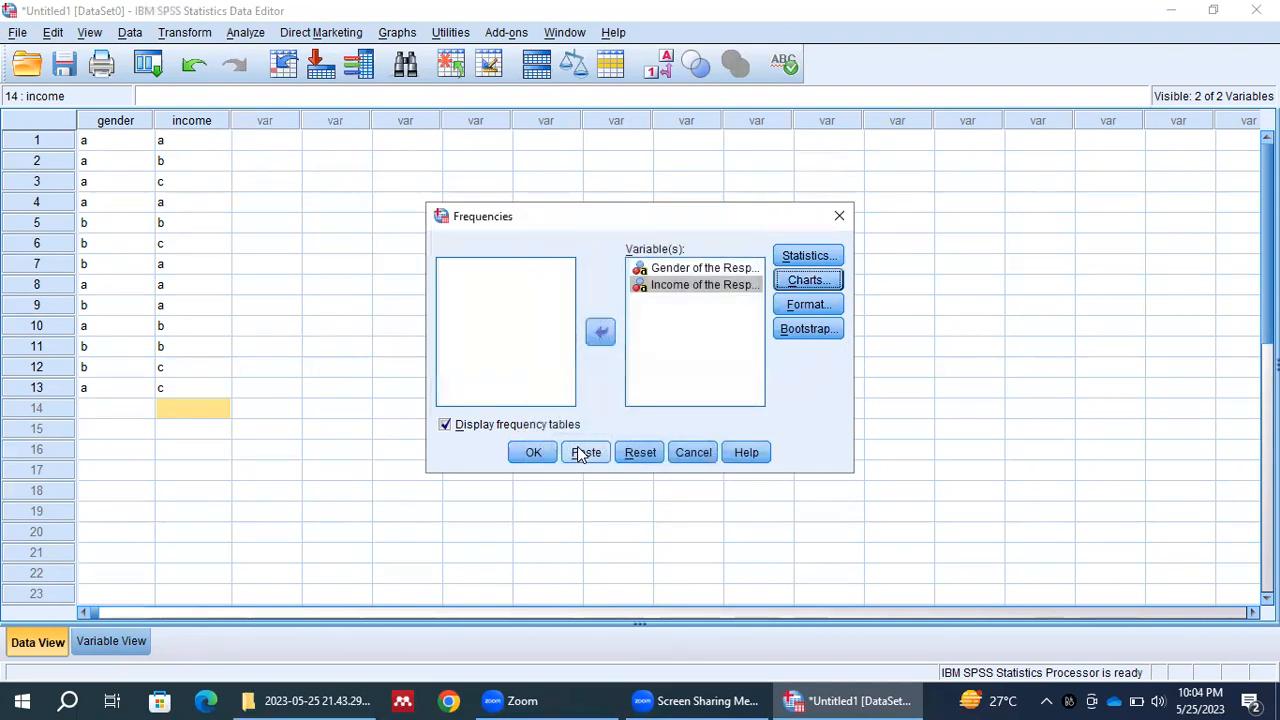
click(527, 452)
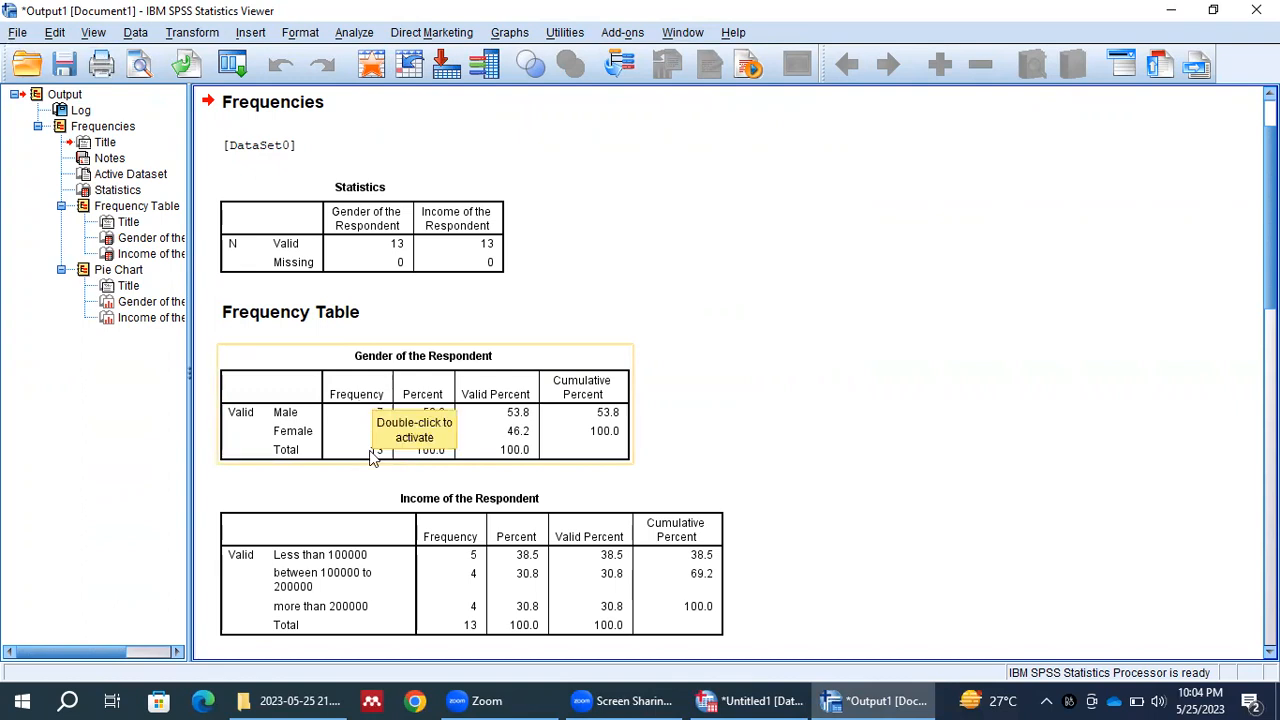
- Examine the gender and income frequency tables and their pie charts in the output
click(494, 422)
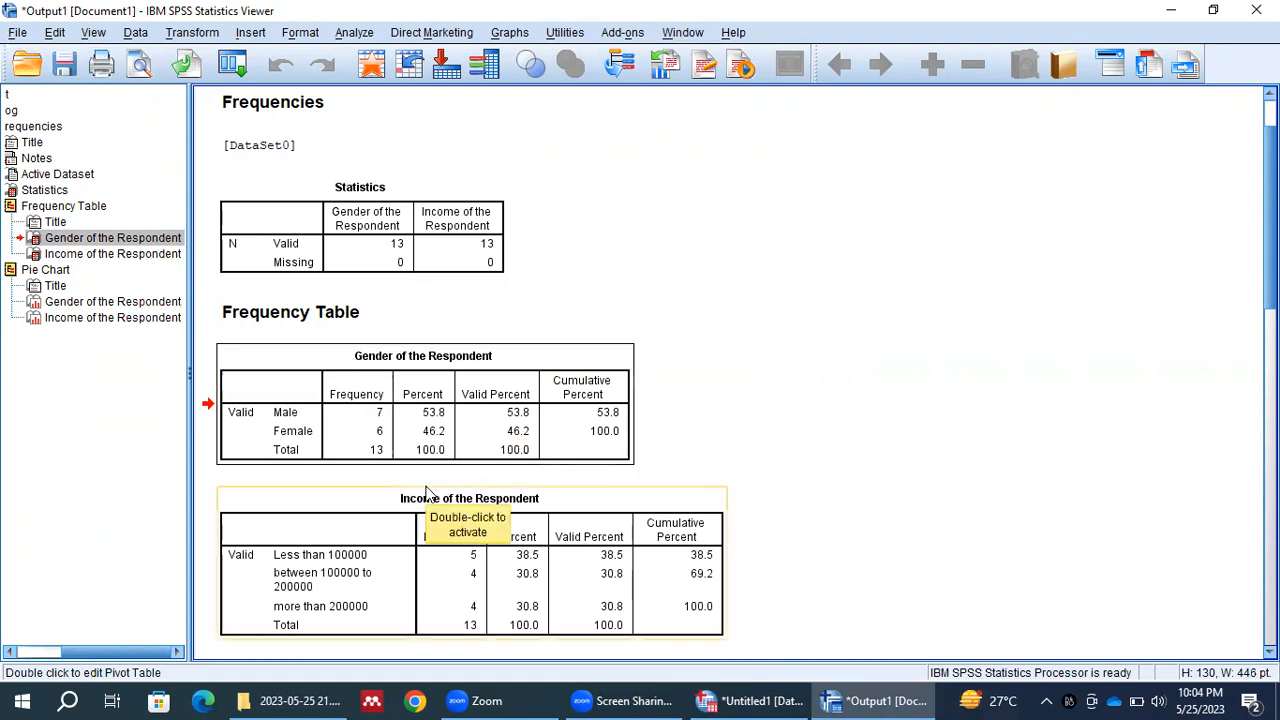
scroll(426, 492, down, 1)
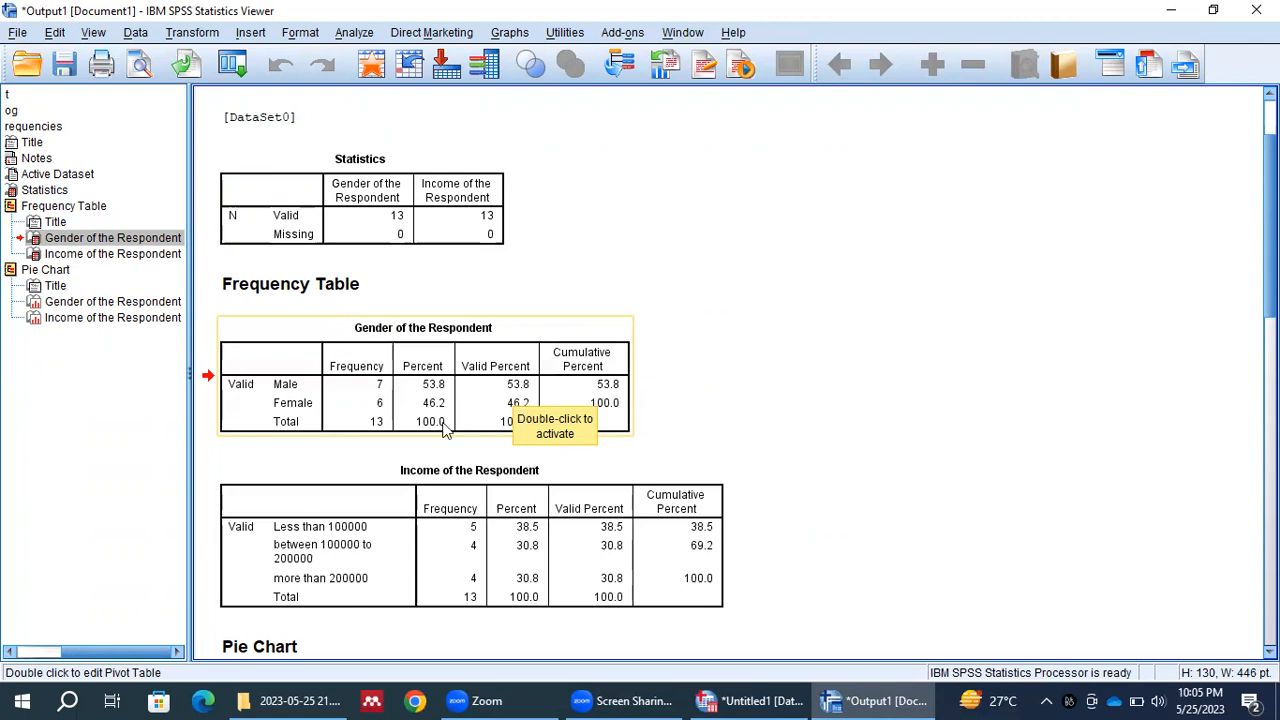
click(451, 540)
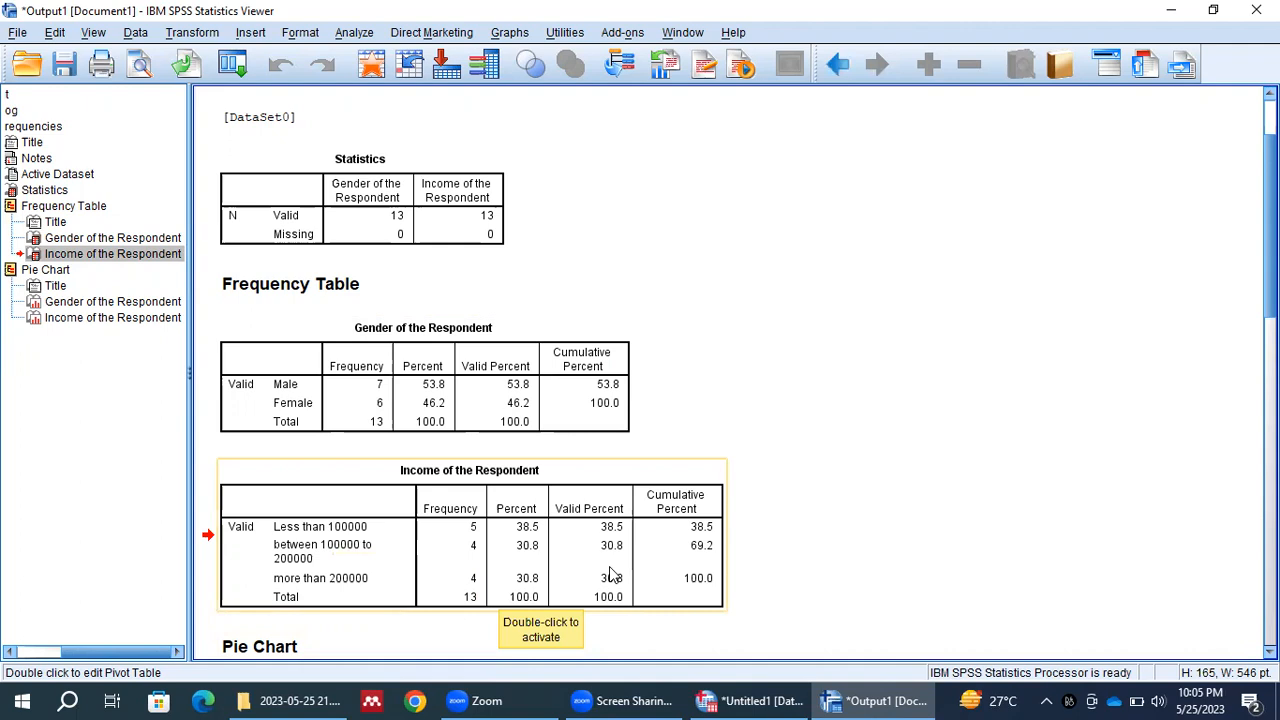
scroll(612, 575, down, 1)
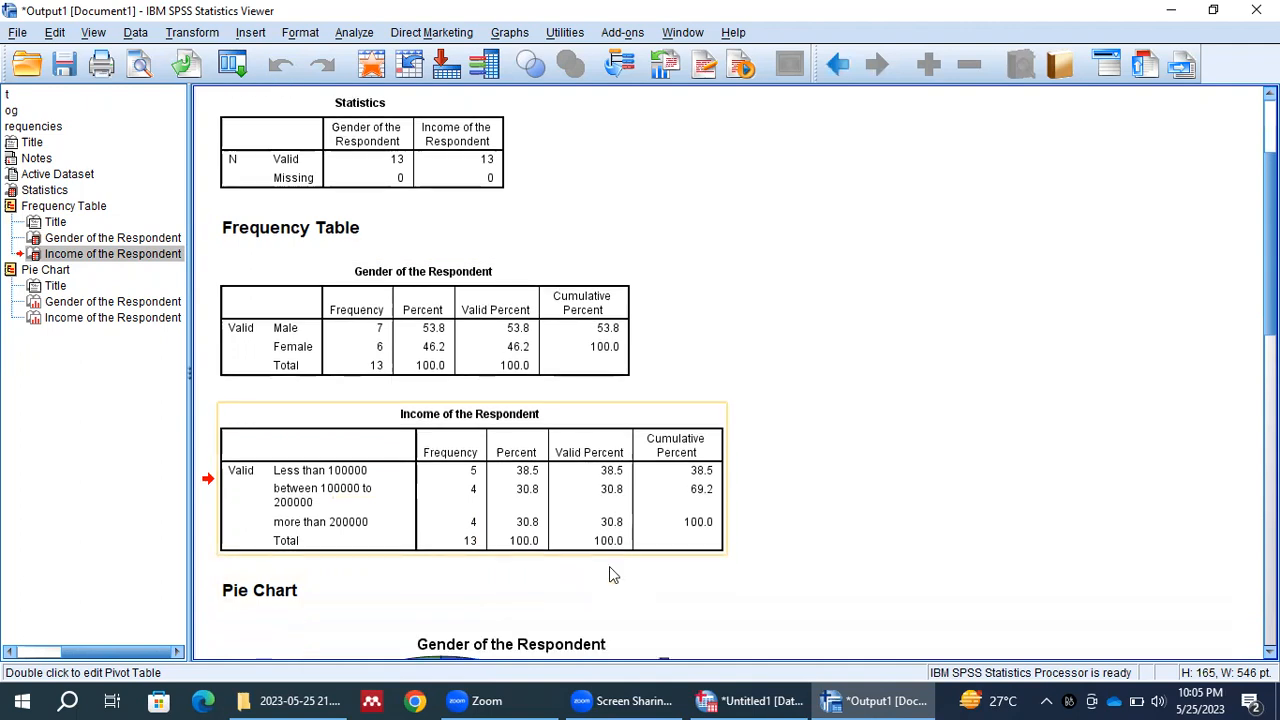
scroll(612, 575, down, 6)
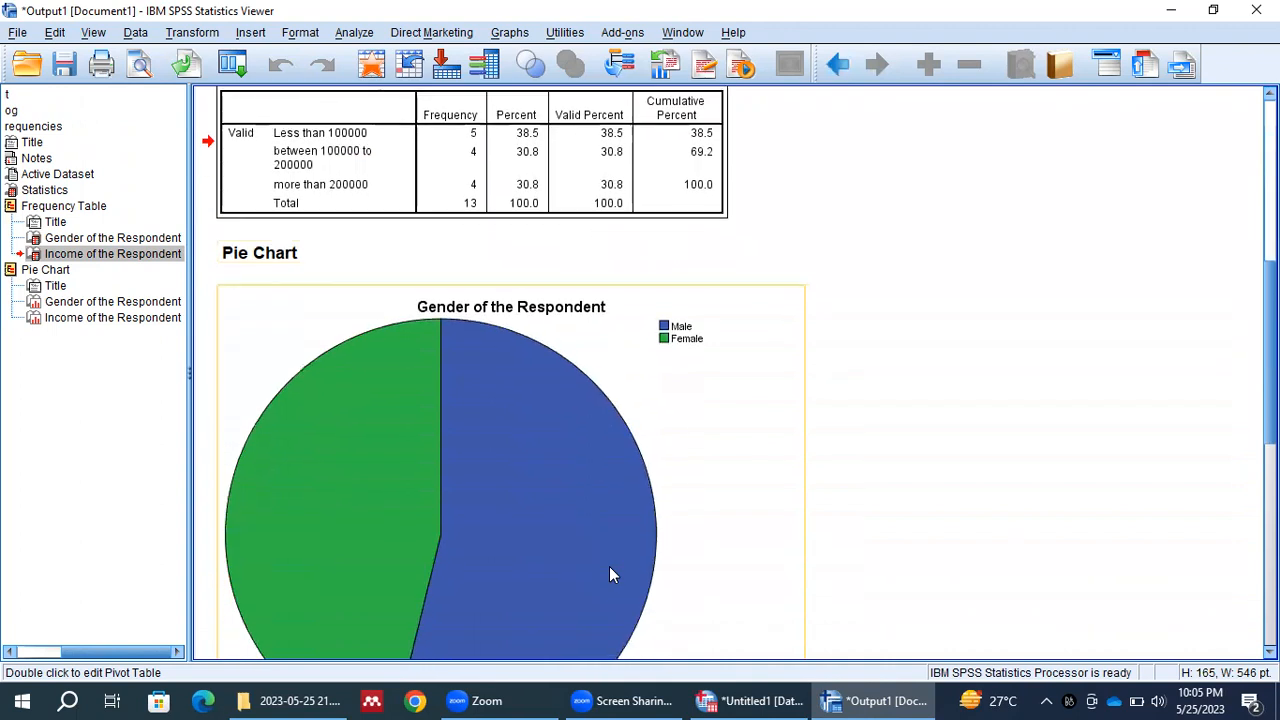
scroll(612, 575, down, 2)
scroll(612, 575, down, 6)
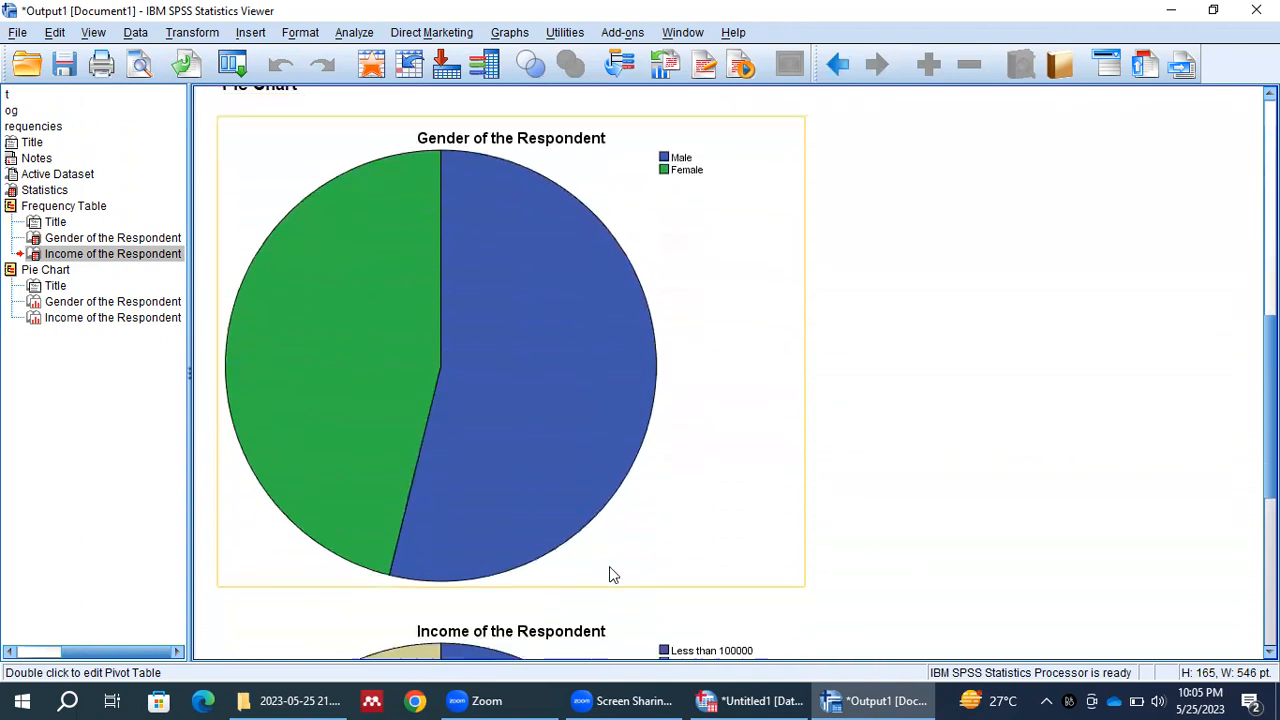
scroll(612, 575, down, 3)
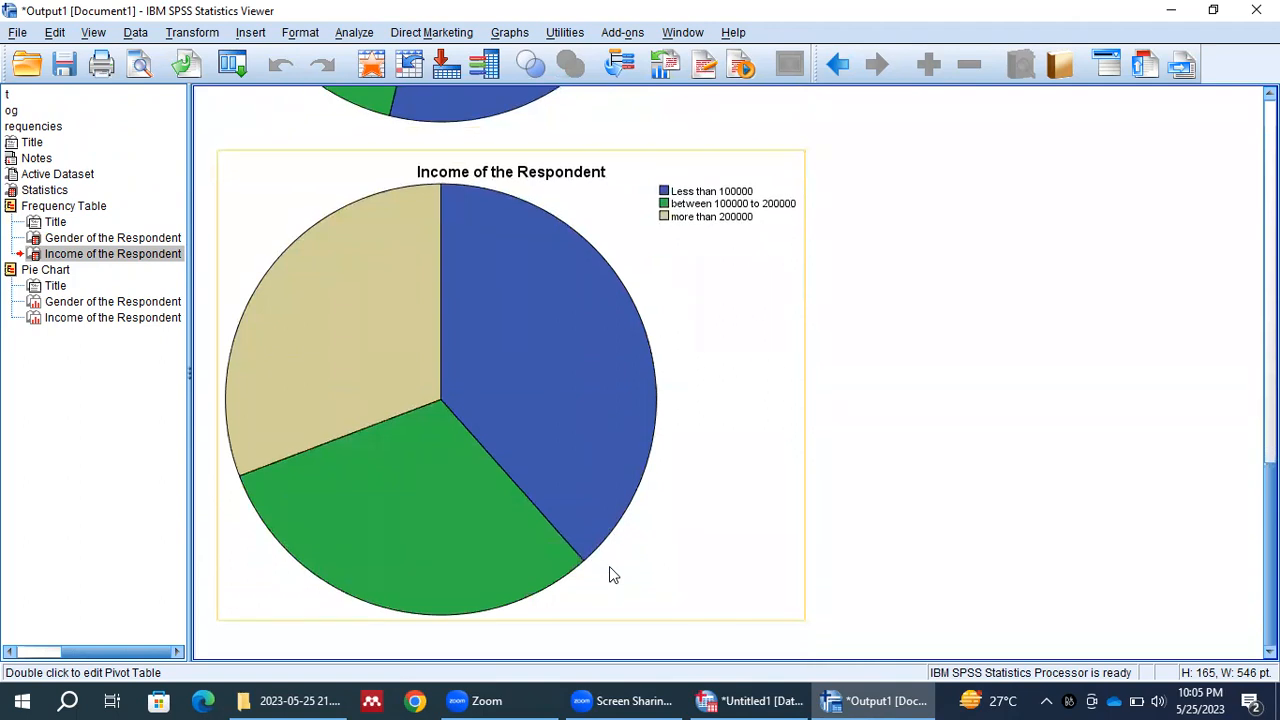
- Run a Crosstabs analysis with gender of the respondent in the rows and income of the respondent in the columns
click(352, 33)
mouse_move(377, 87)
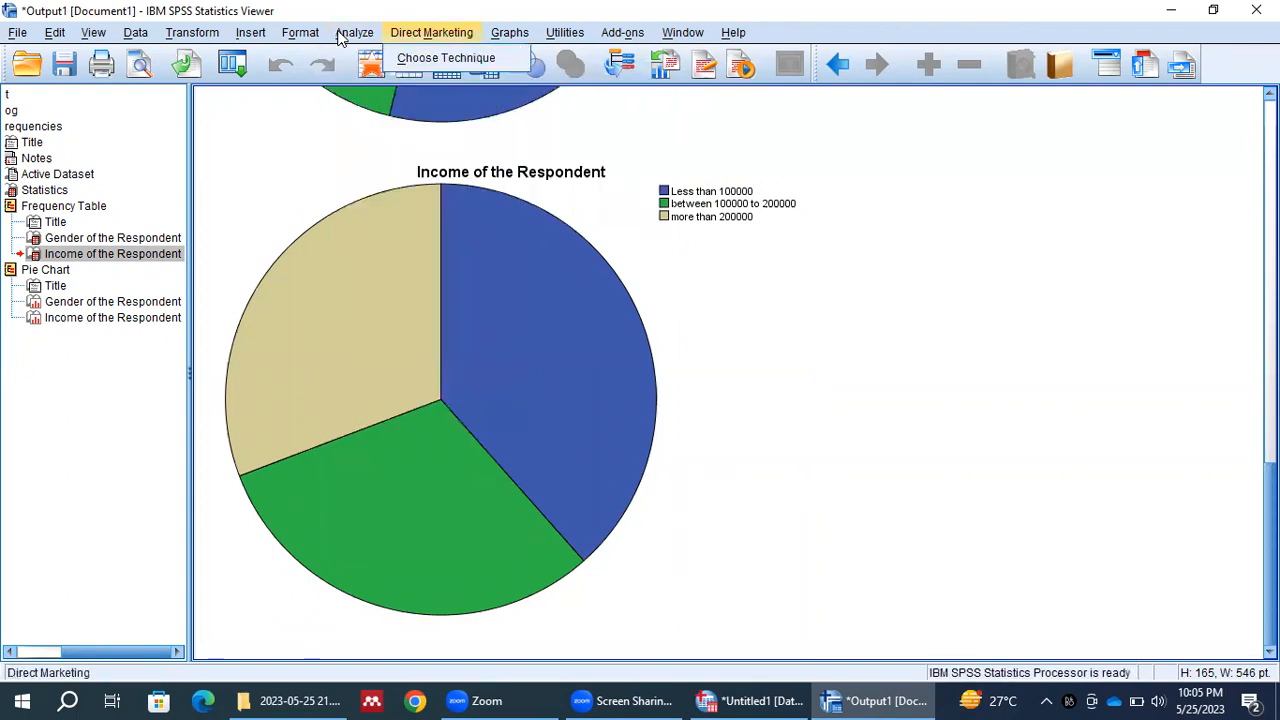
mouse_move(369, 64)
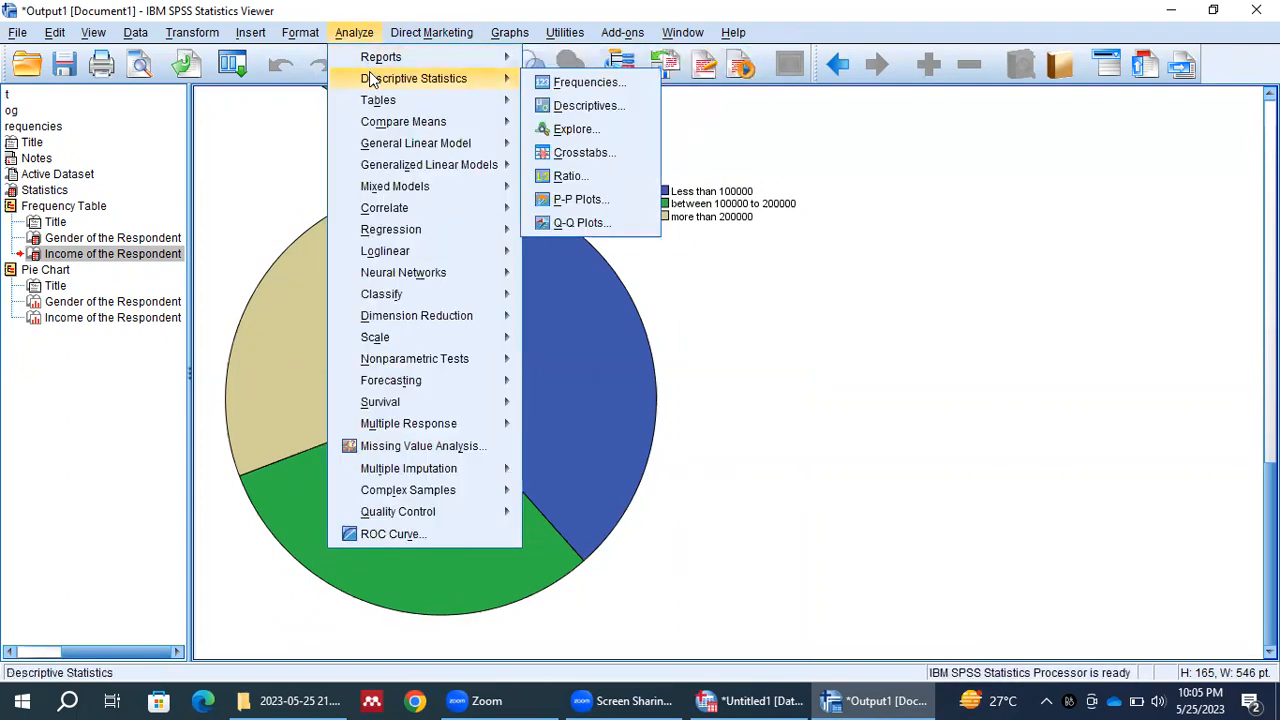
click(578, 155)
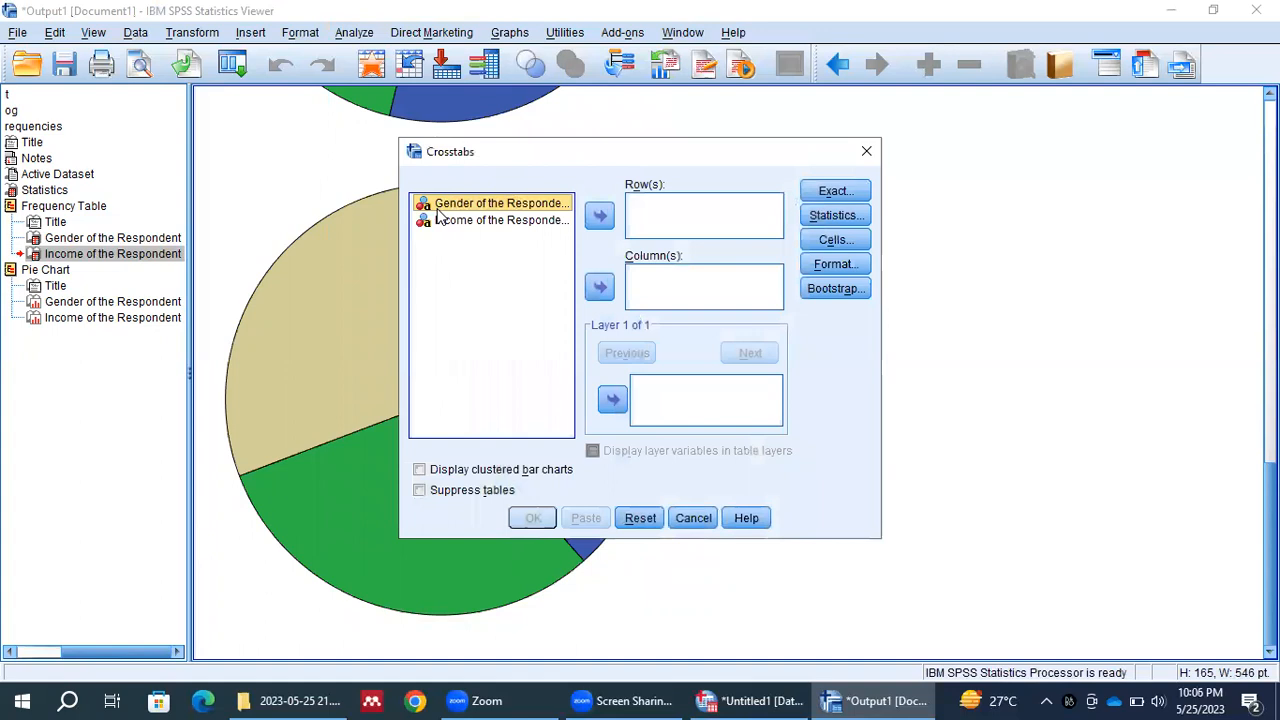
click(601, 216)
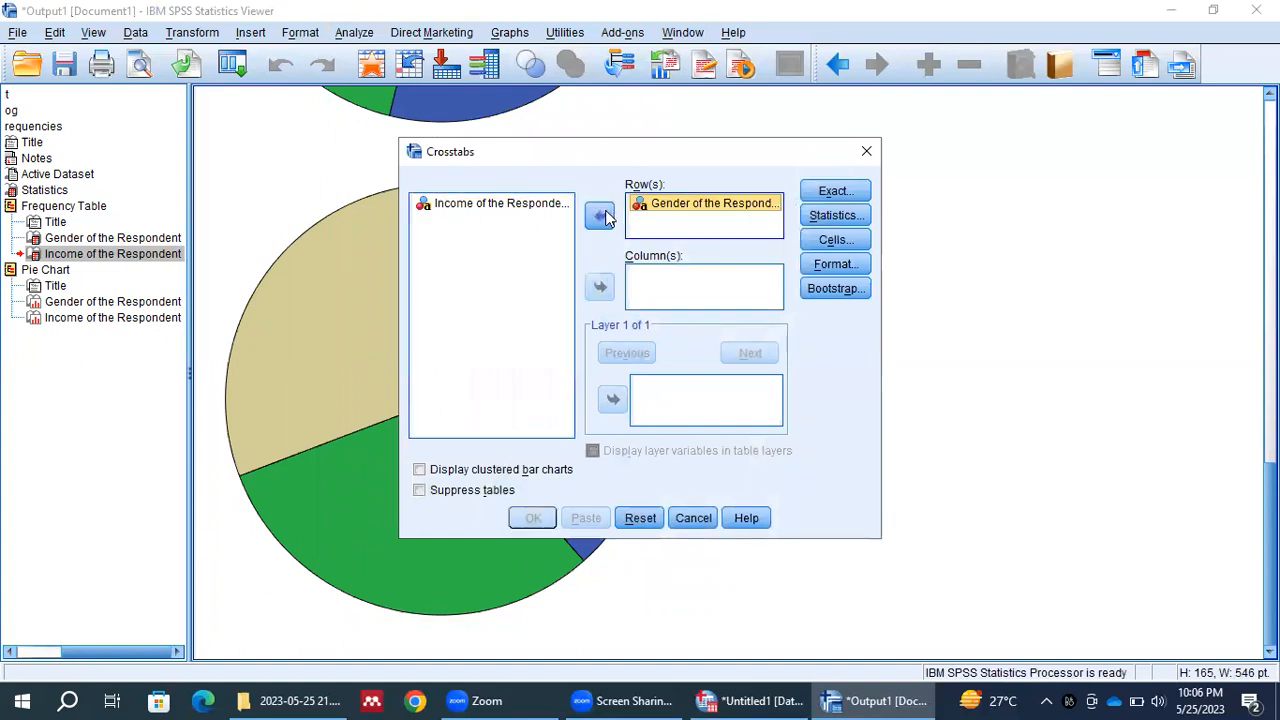
click(523, 205)
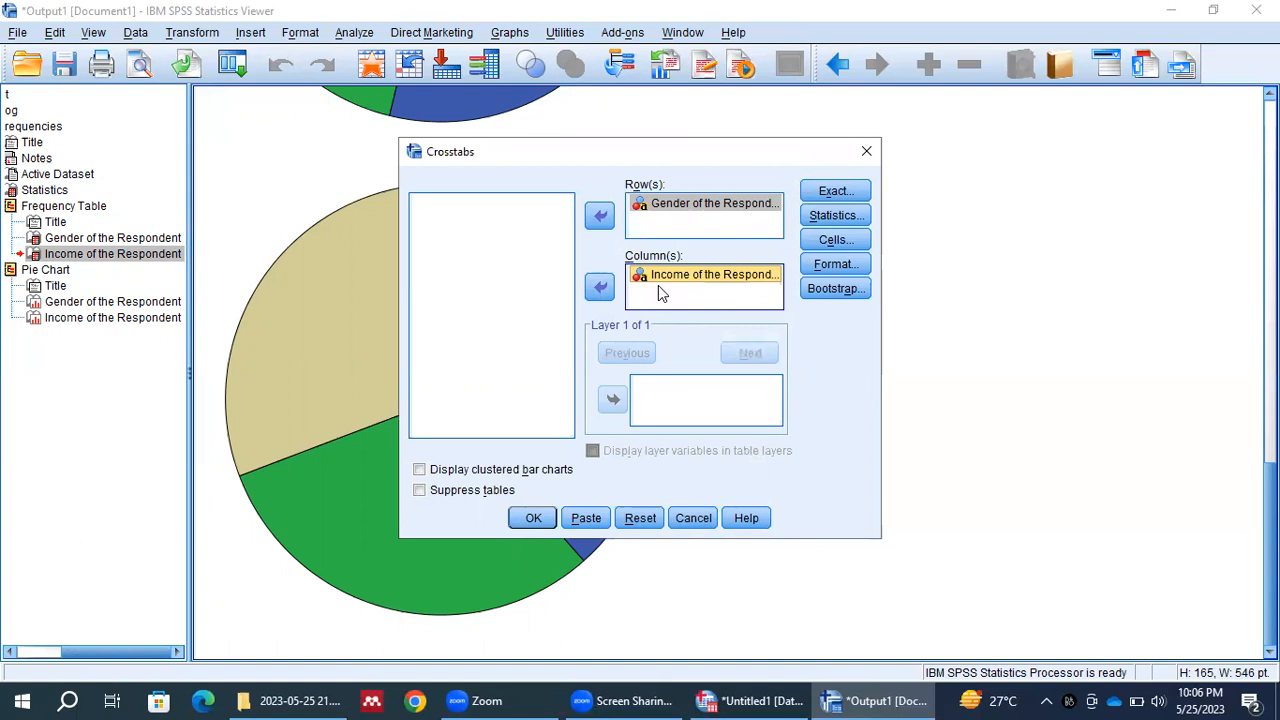
click(533, 518)
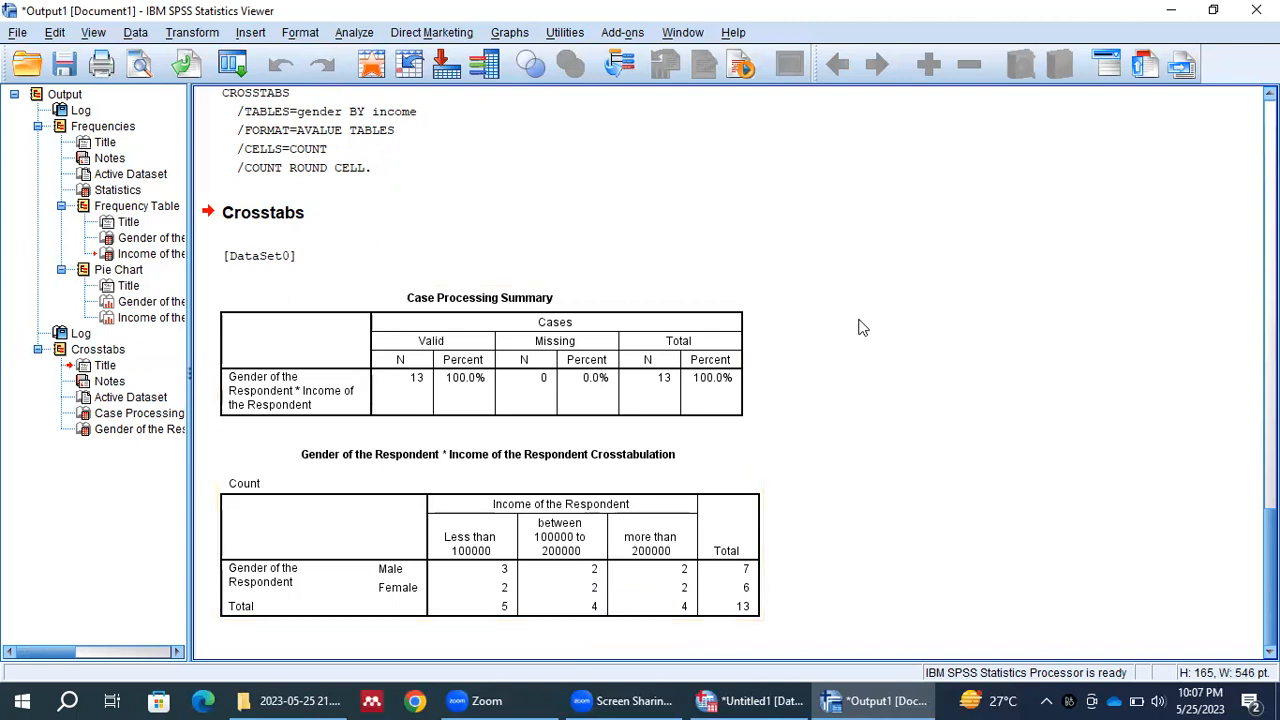
click(1142, 155)
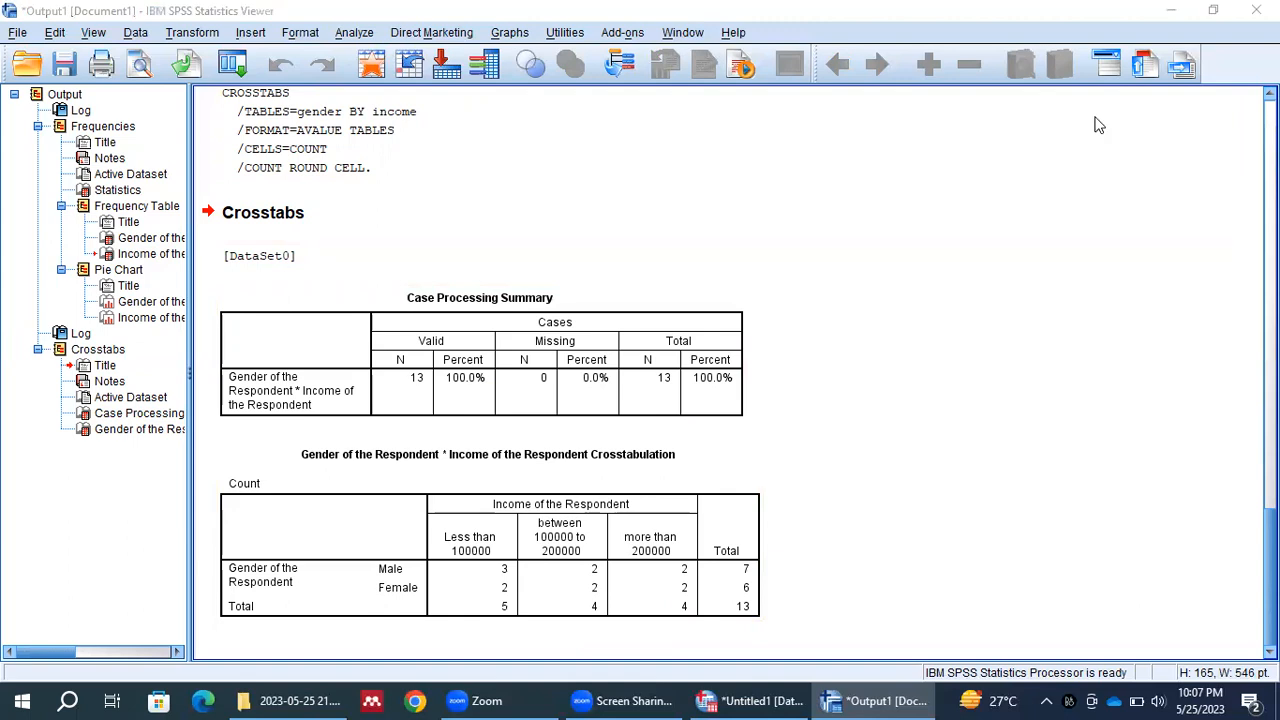